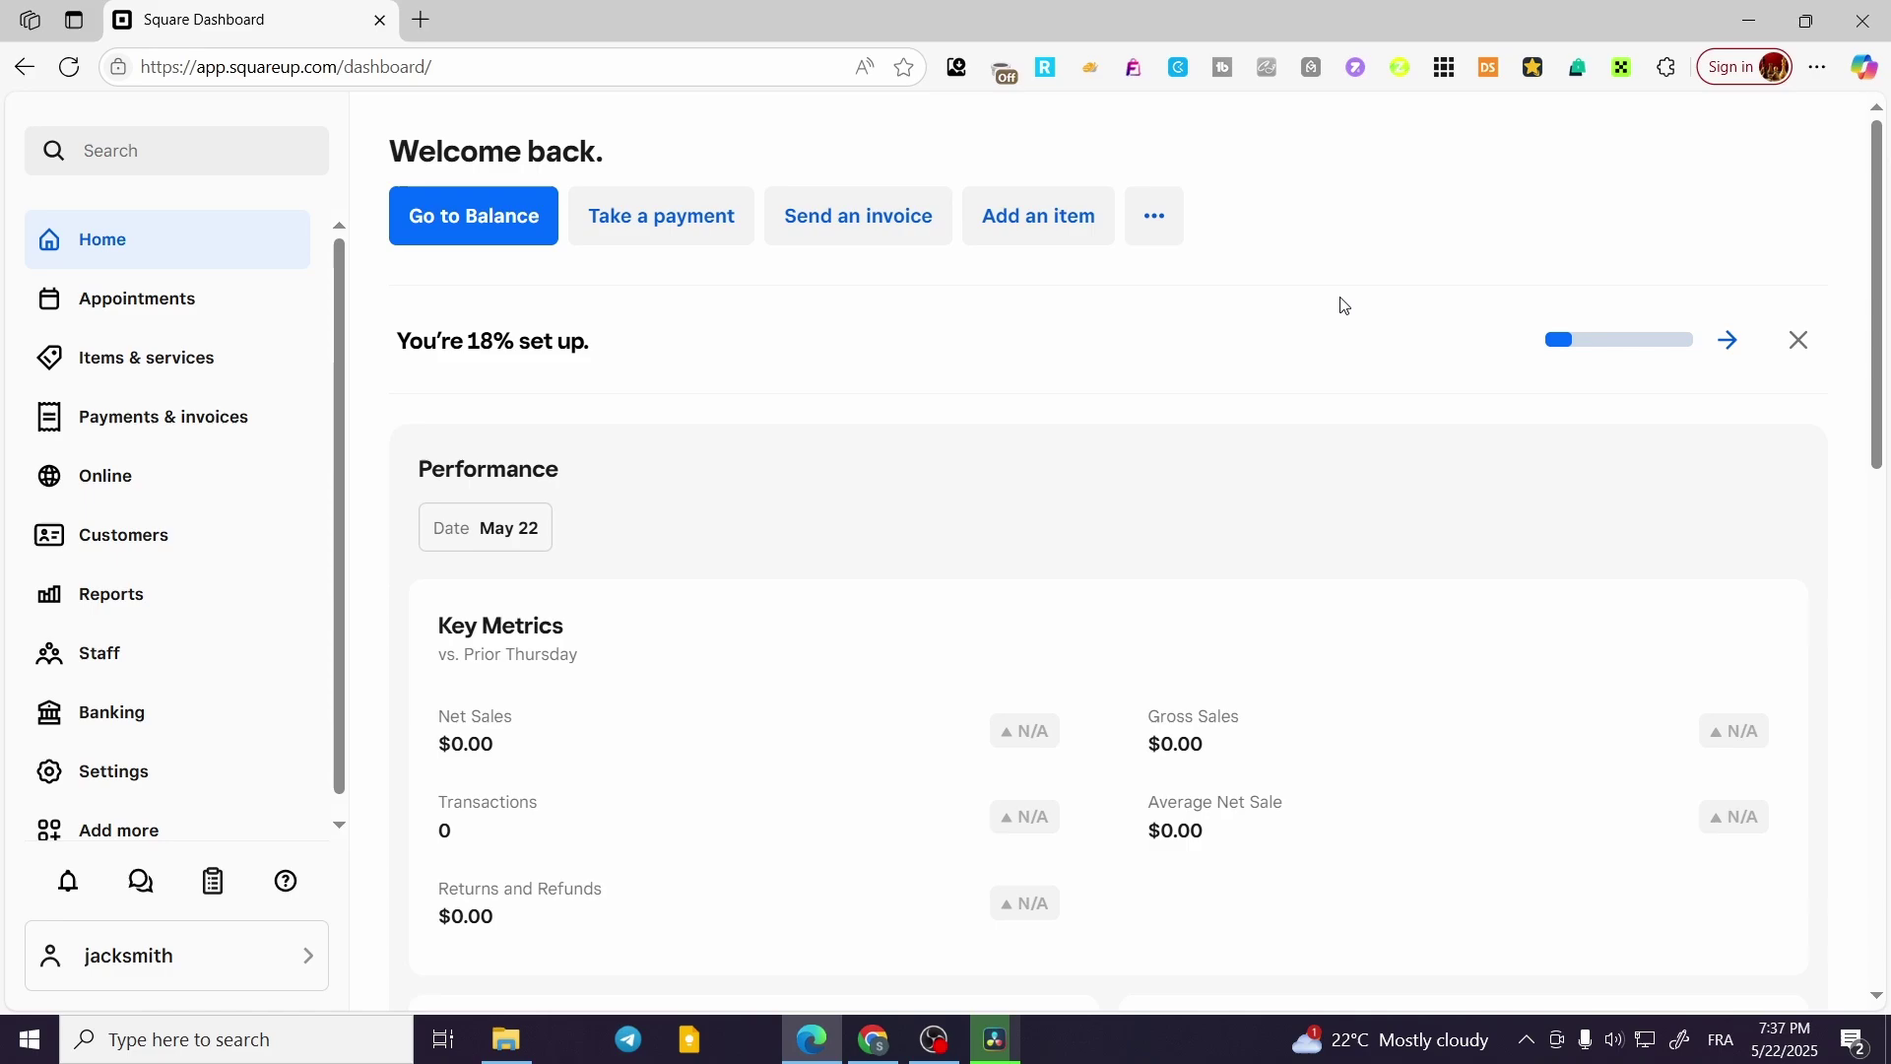
Expand the Online entry in the left sidebar to reveal Online store and Sales channels.
{"action": "left_click", "coordinate": [208, 416]}
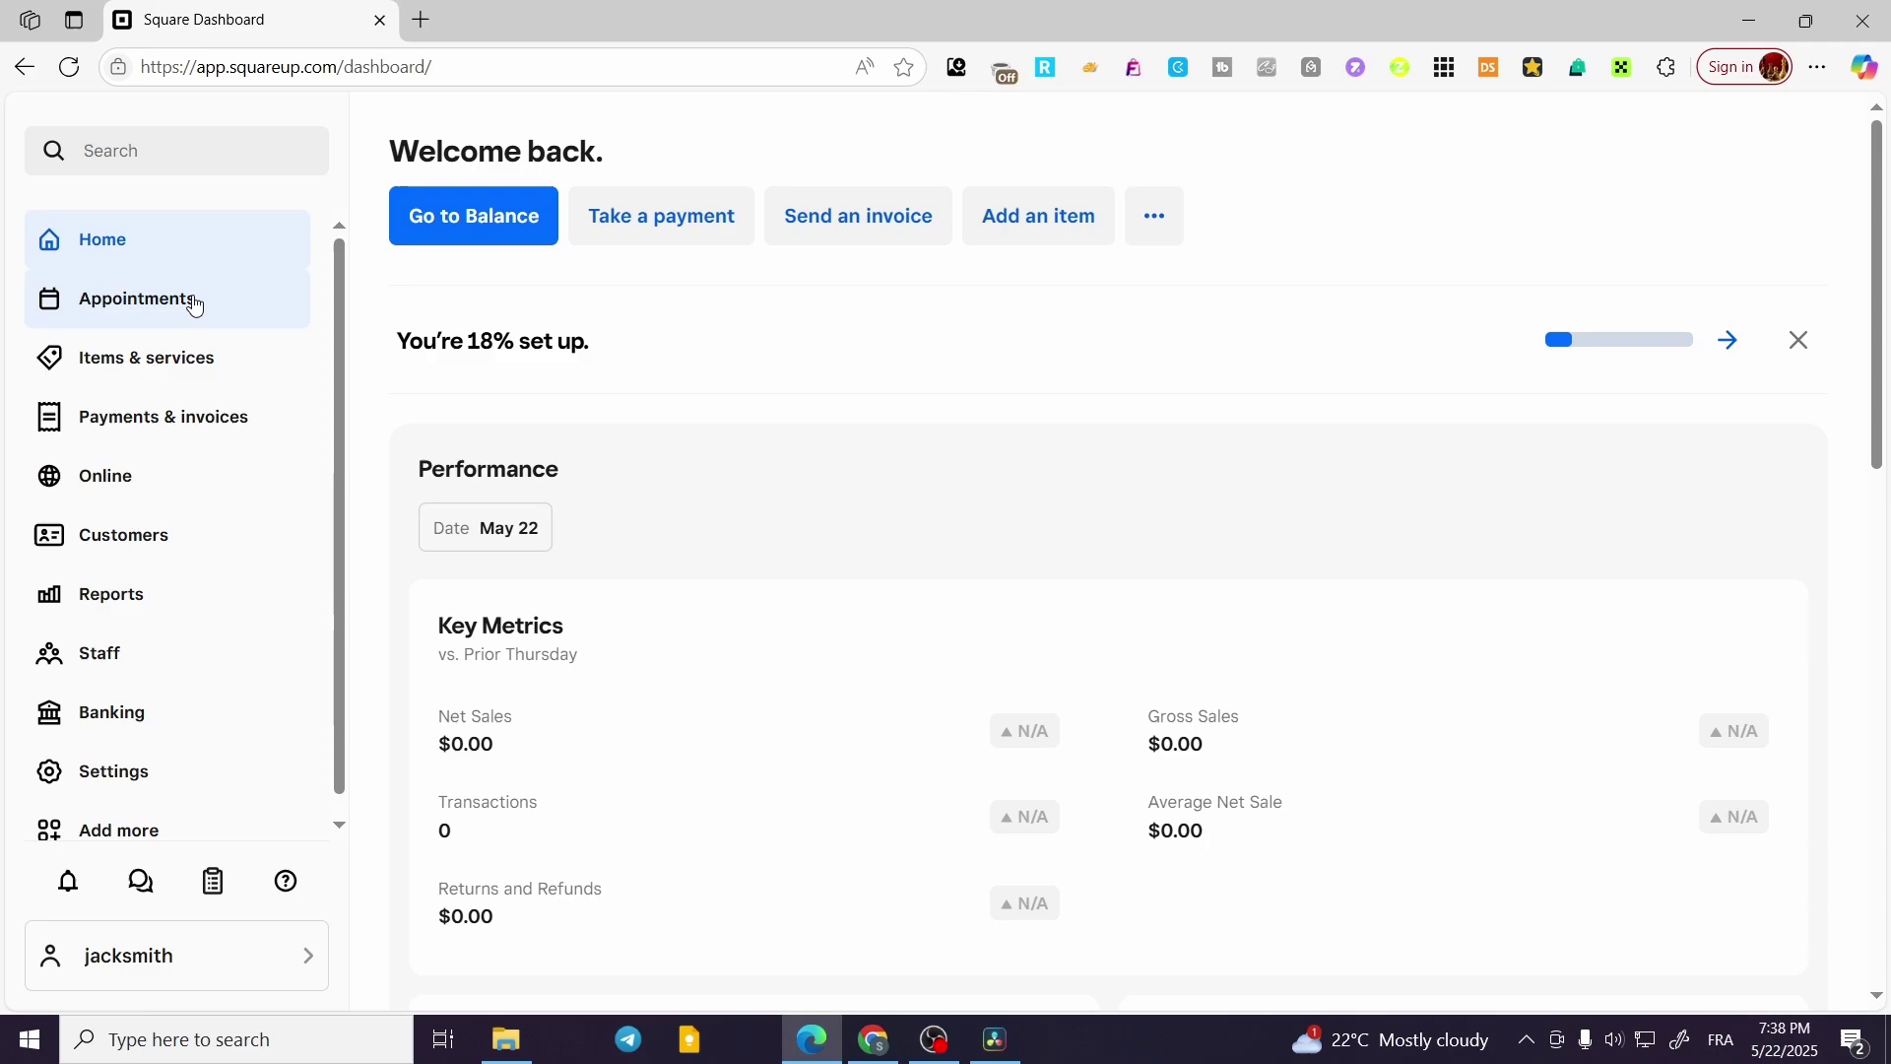
Go to the Online store site overview and expand its Items pages.
{"action": "left_click", "coordinate": [142, 480]}
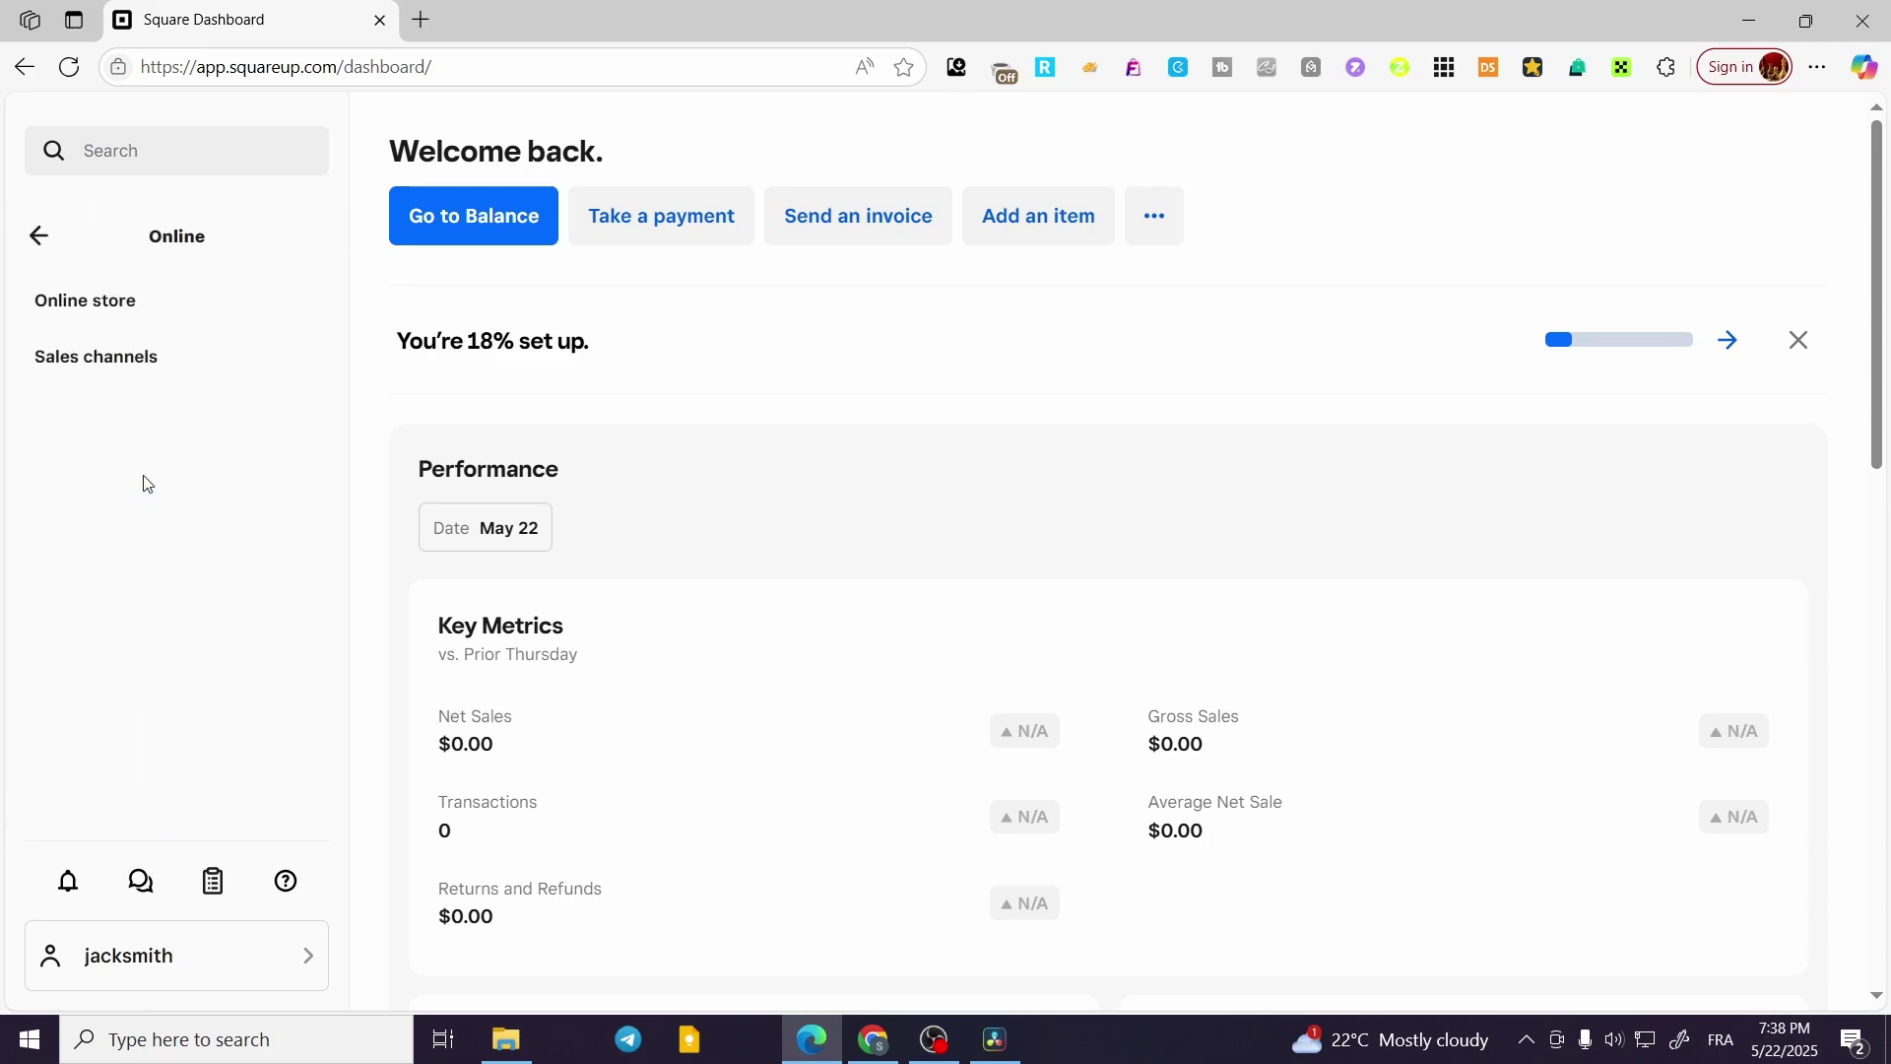
{"action": "left_click", "coordinate": [92, 313]}
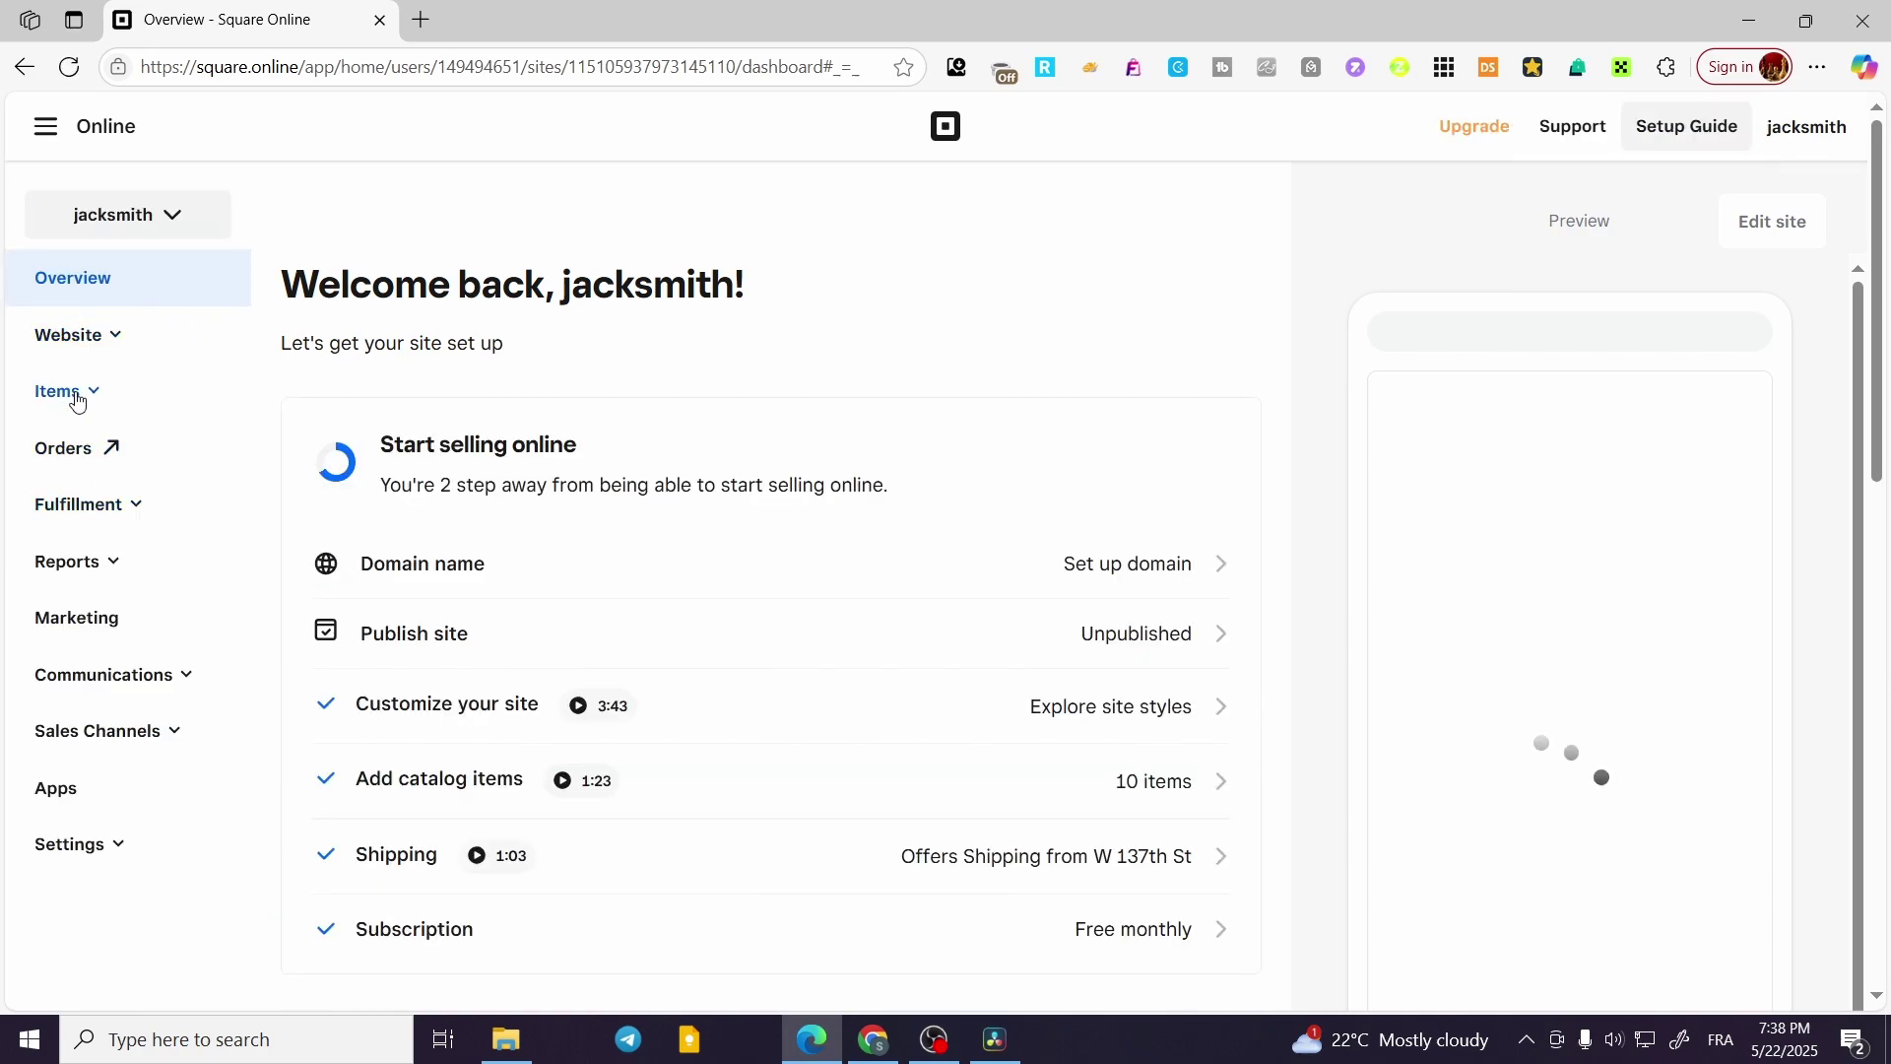
{"action": "left_click", "coordinate": [92, 396]}
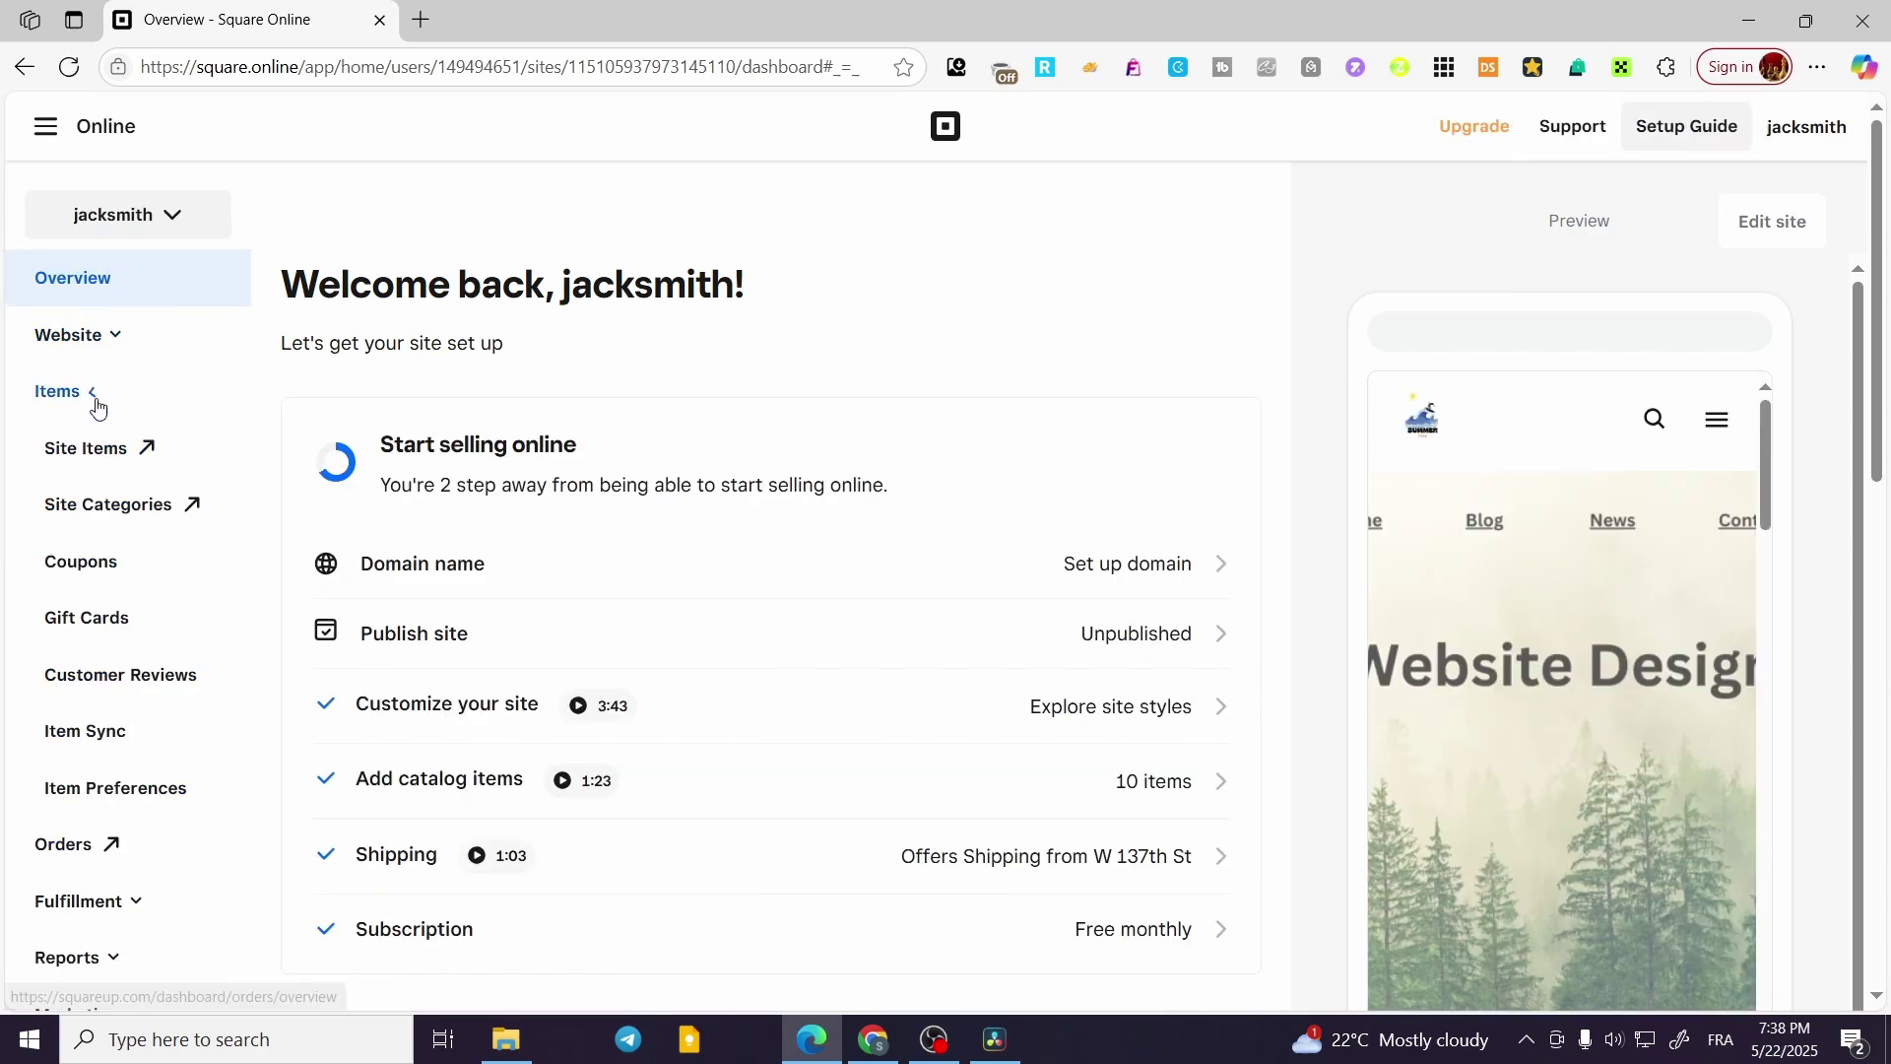
Open Site Items and Site Categories each in a new browser tab.
{"action": "right_click", "coordinate": [89, 458]}
{"action": "left_click", "coordinate": [148, 476]}
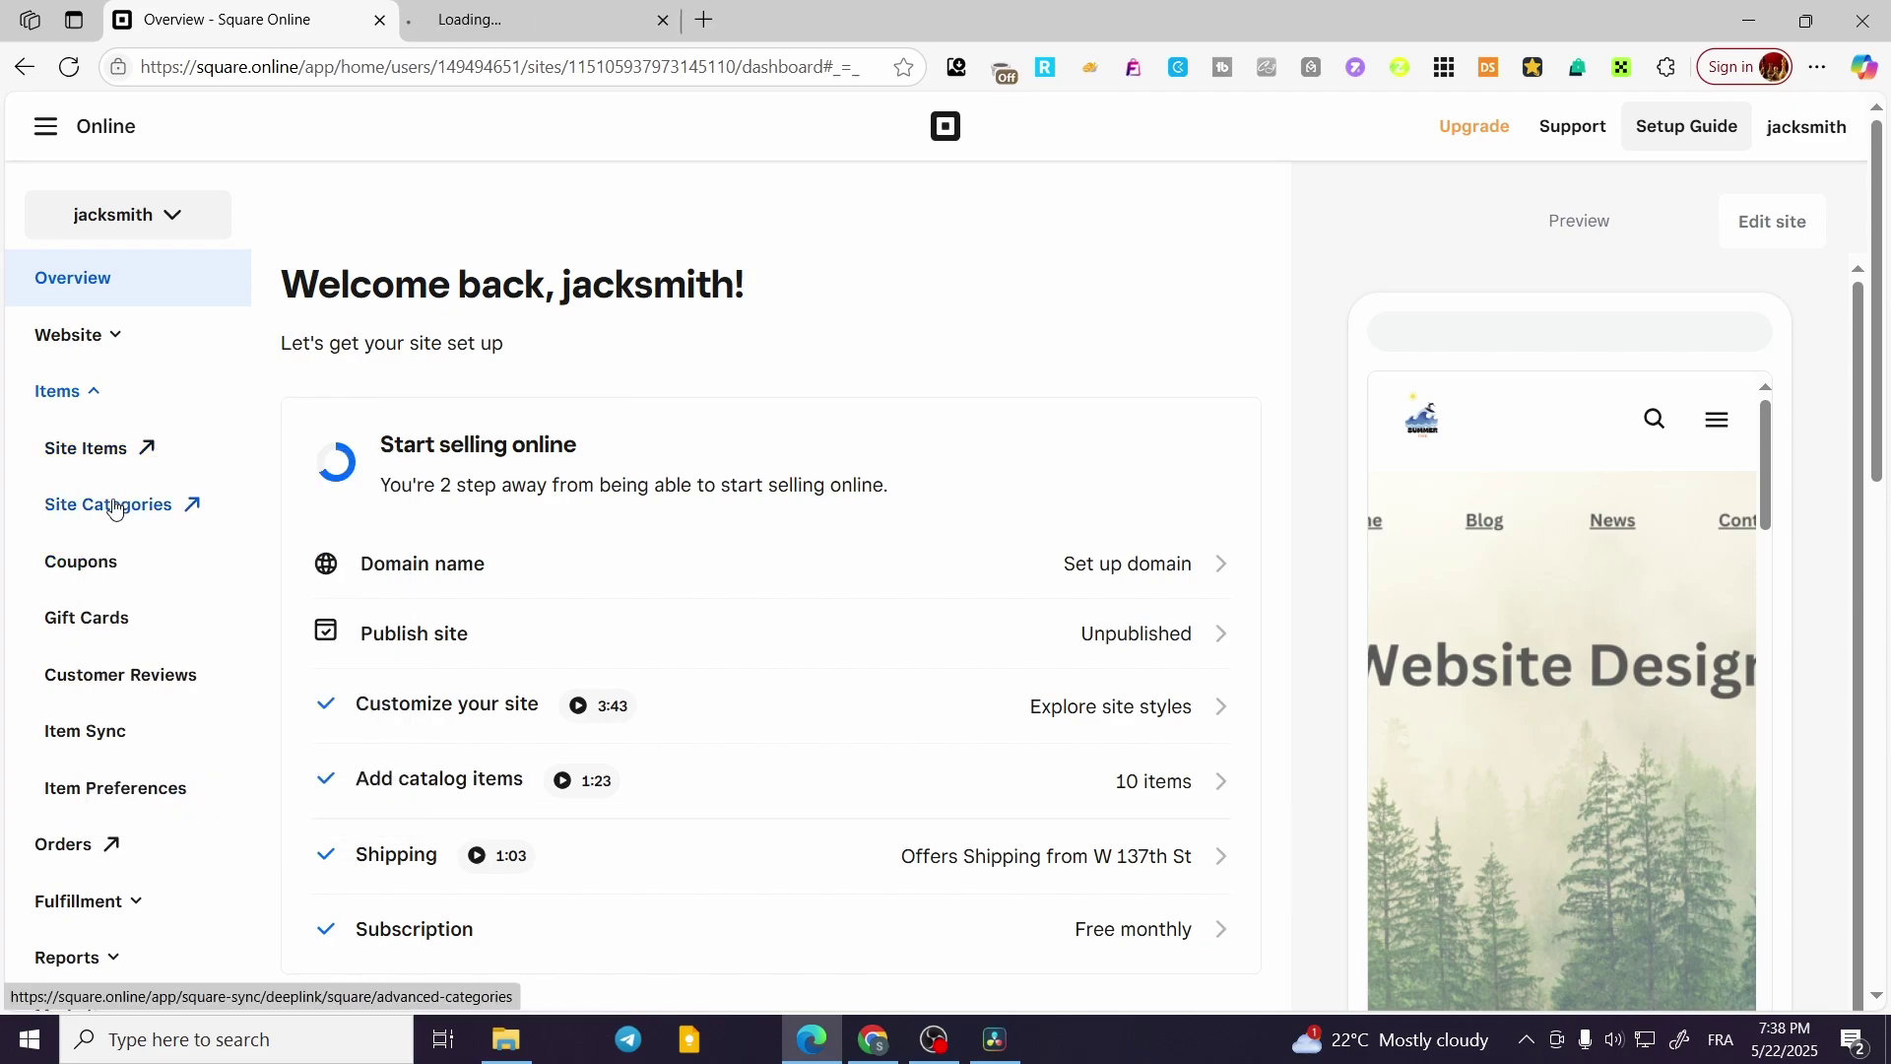
{"action": "right_click", "coordinate": [108, 512]}
{"action": "left_click", "coordinate": [161, 535]}
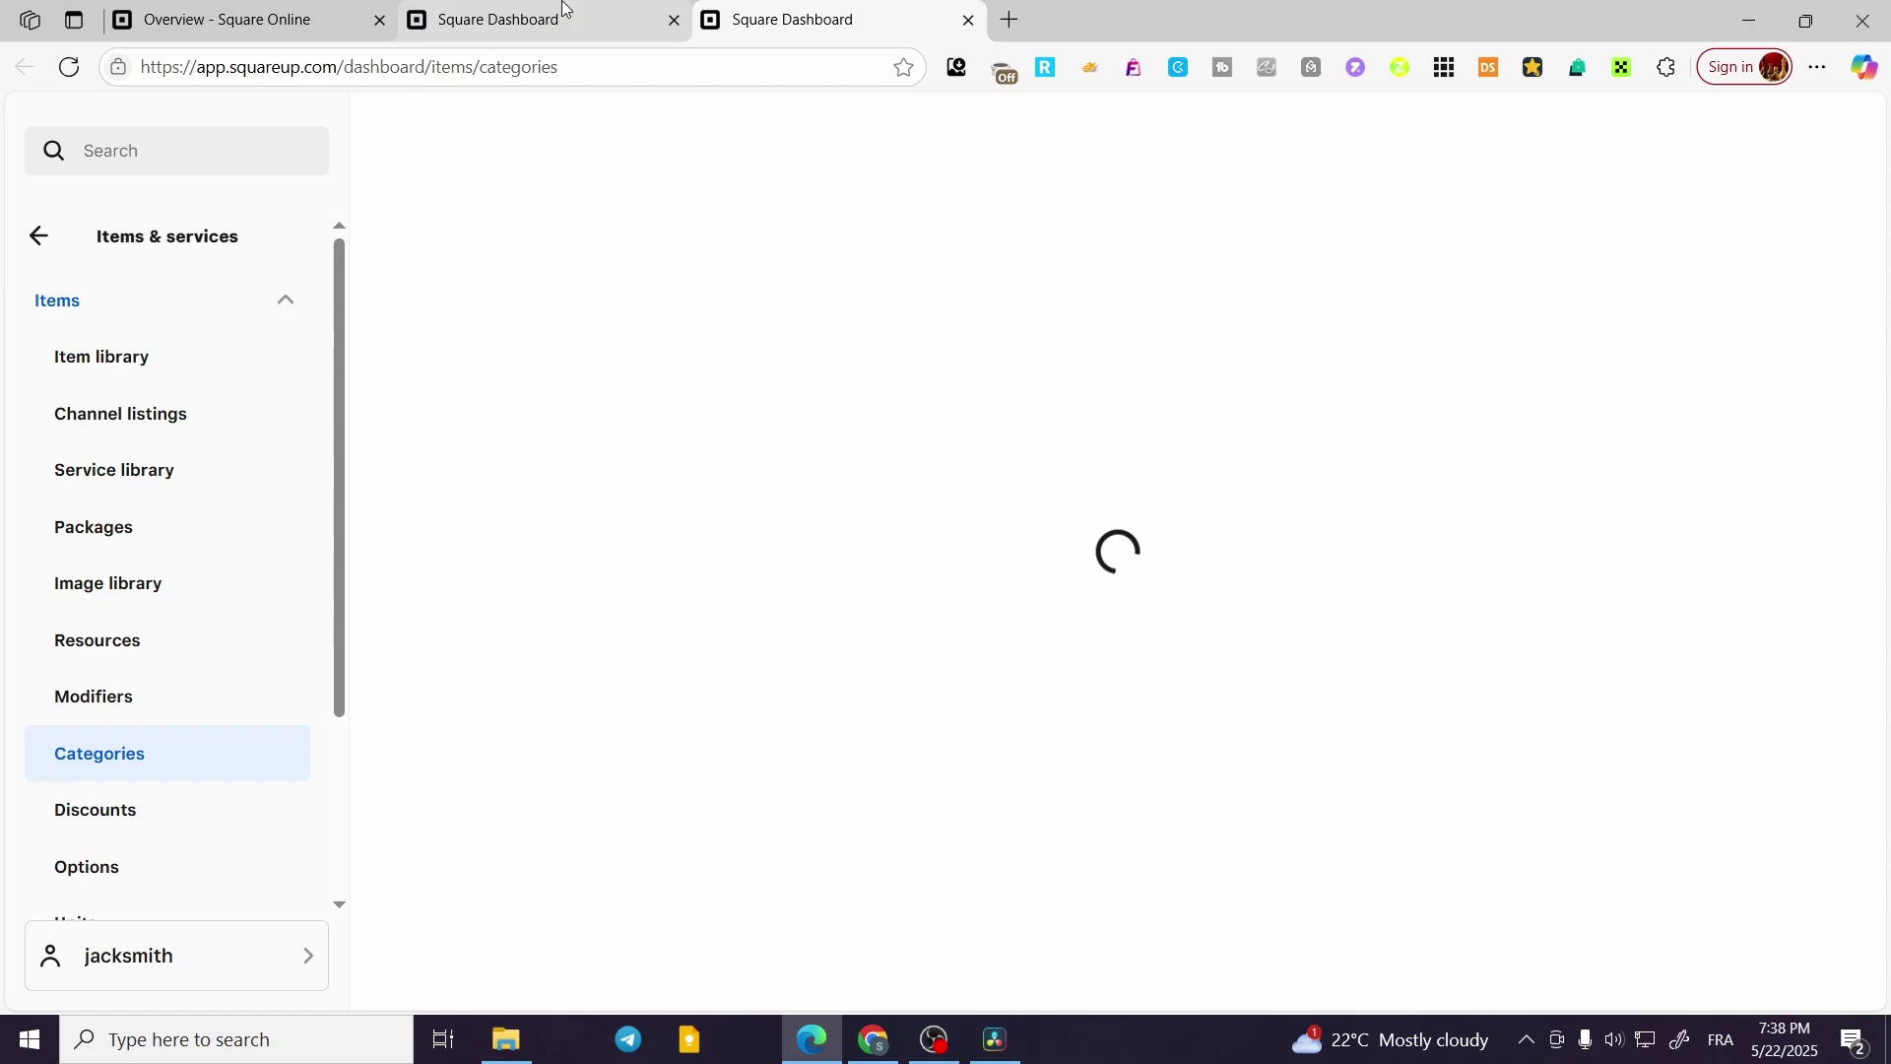
On the Item library tab, start a new item, then close it and discard changes.
{"action": "left_click", "coordinate": [563, 11]}
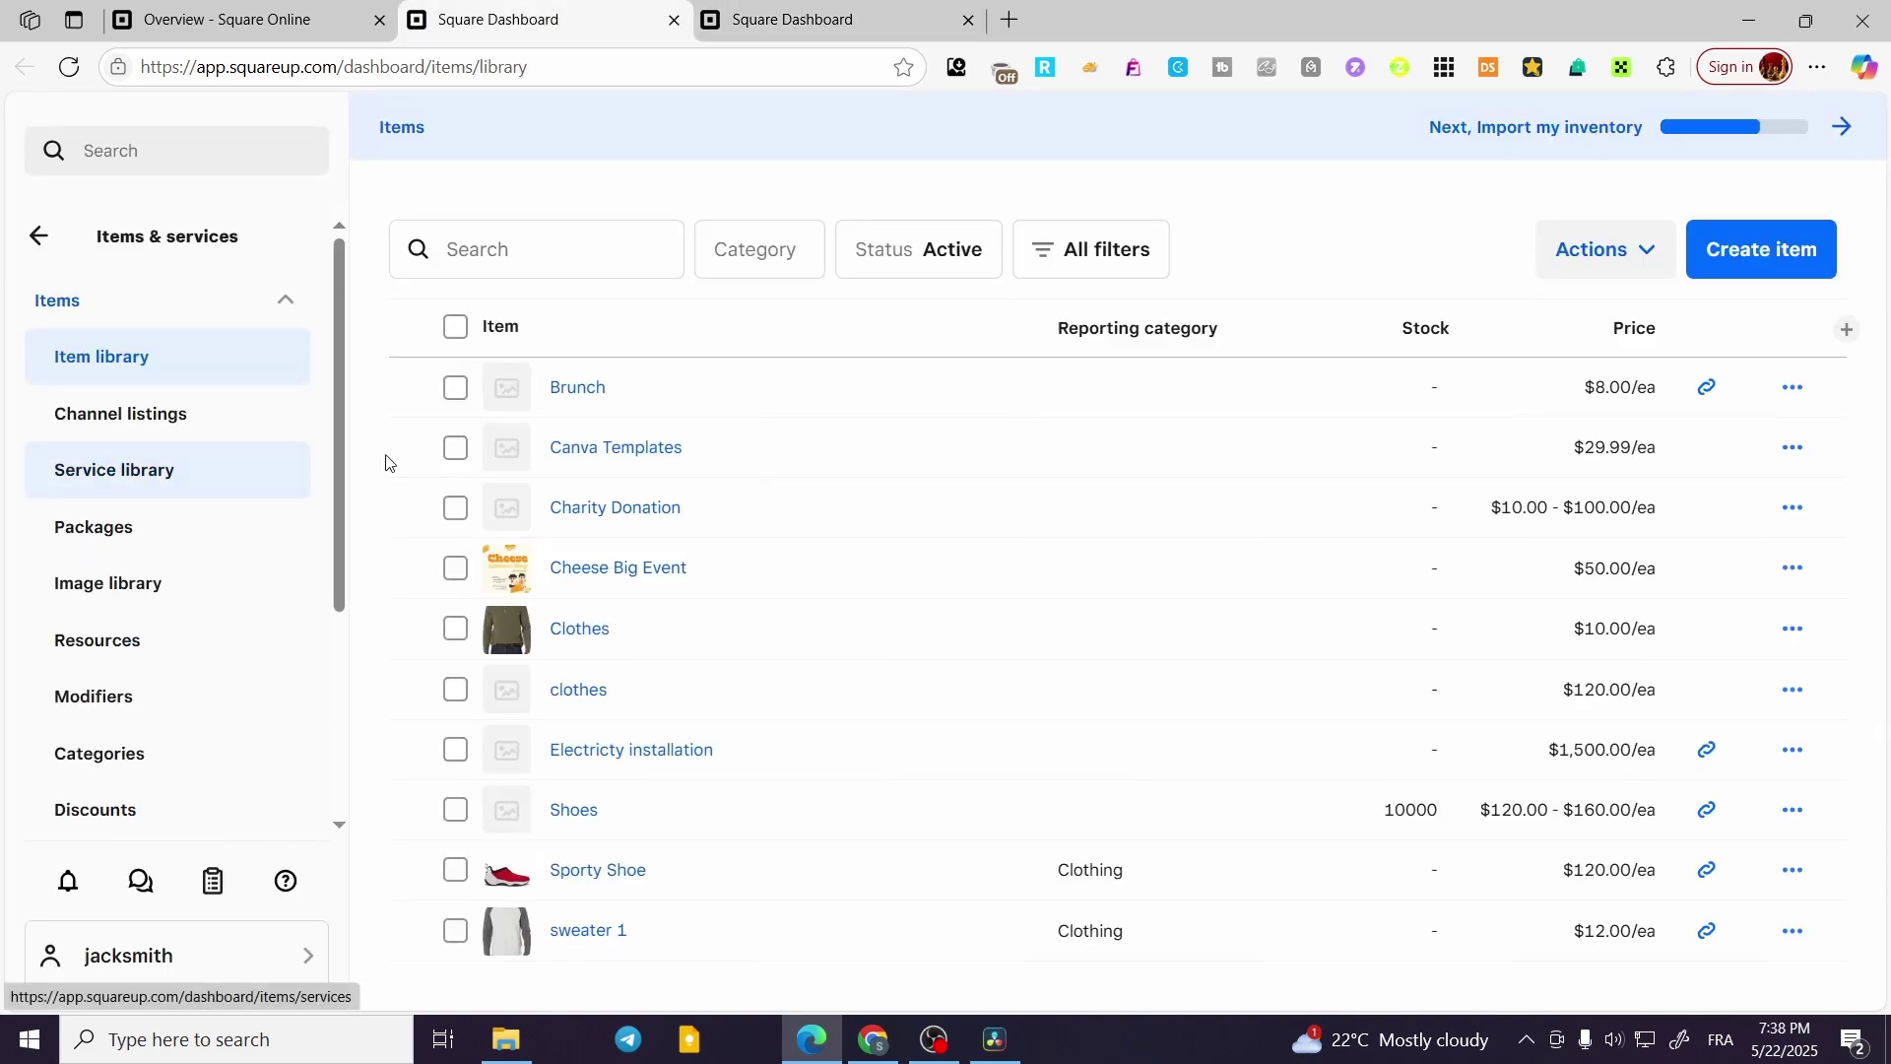
{"action": "left_click", "coordinate": [1770, 260]}
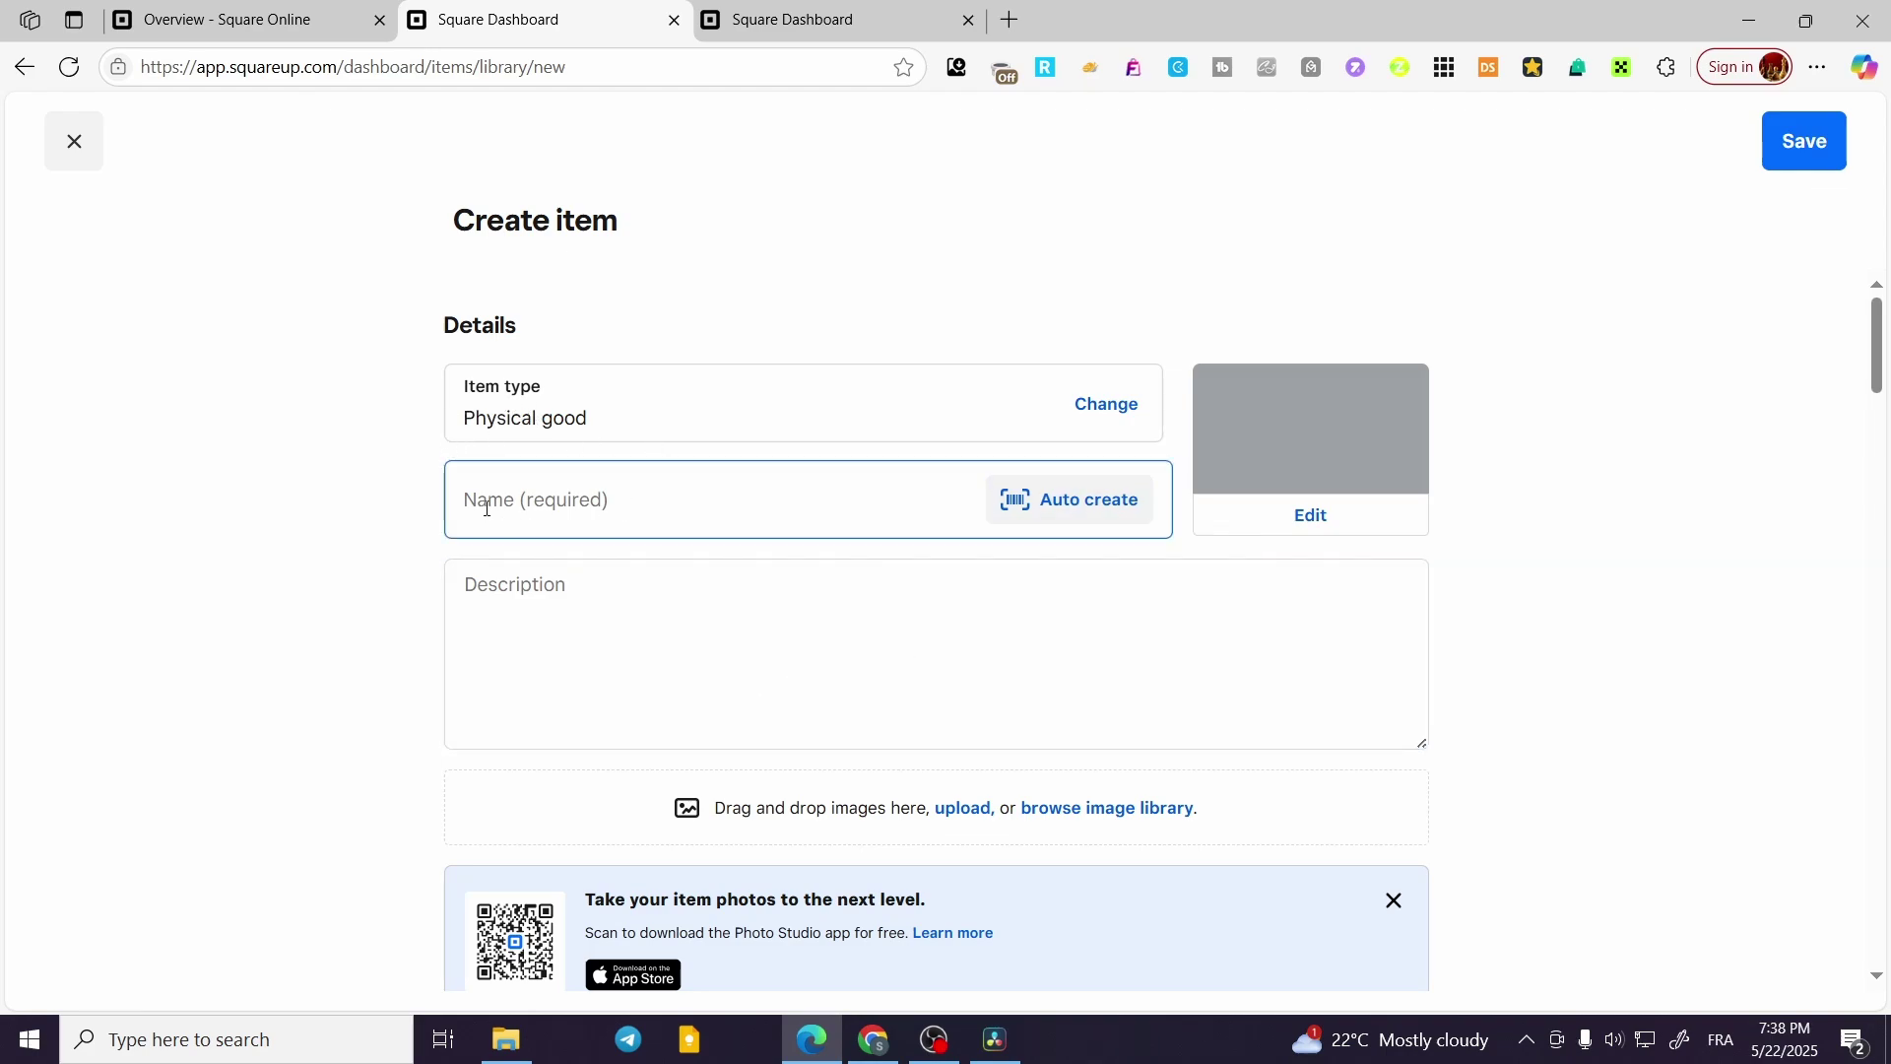
{"action": "scroll", "coordinate": [587, 489], "scroll_direction": "down", "scroll_amount": 1}
{"action": "scroll", "coordinate": [690, 430], "scroll_direction": "down", "scroll_amount": 1}
{"action": "scroll", "coordinate": [571, 486], "scroll_direction": "down", "scroll_amount": 2}
{"action": "scroll", "coordinate": [537, 473], "scroll_direction": "down", "scroll_amount": 3}
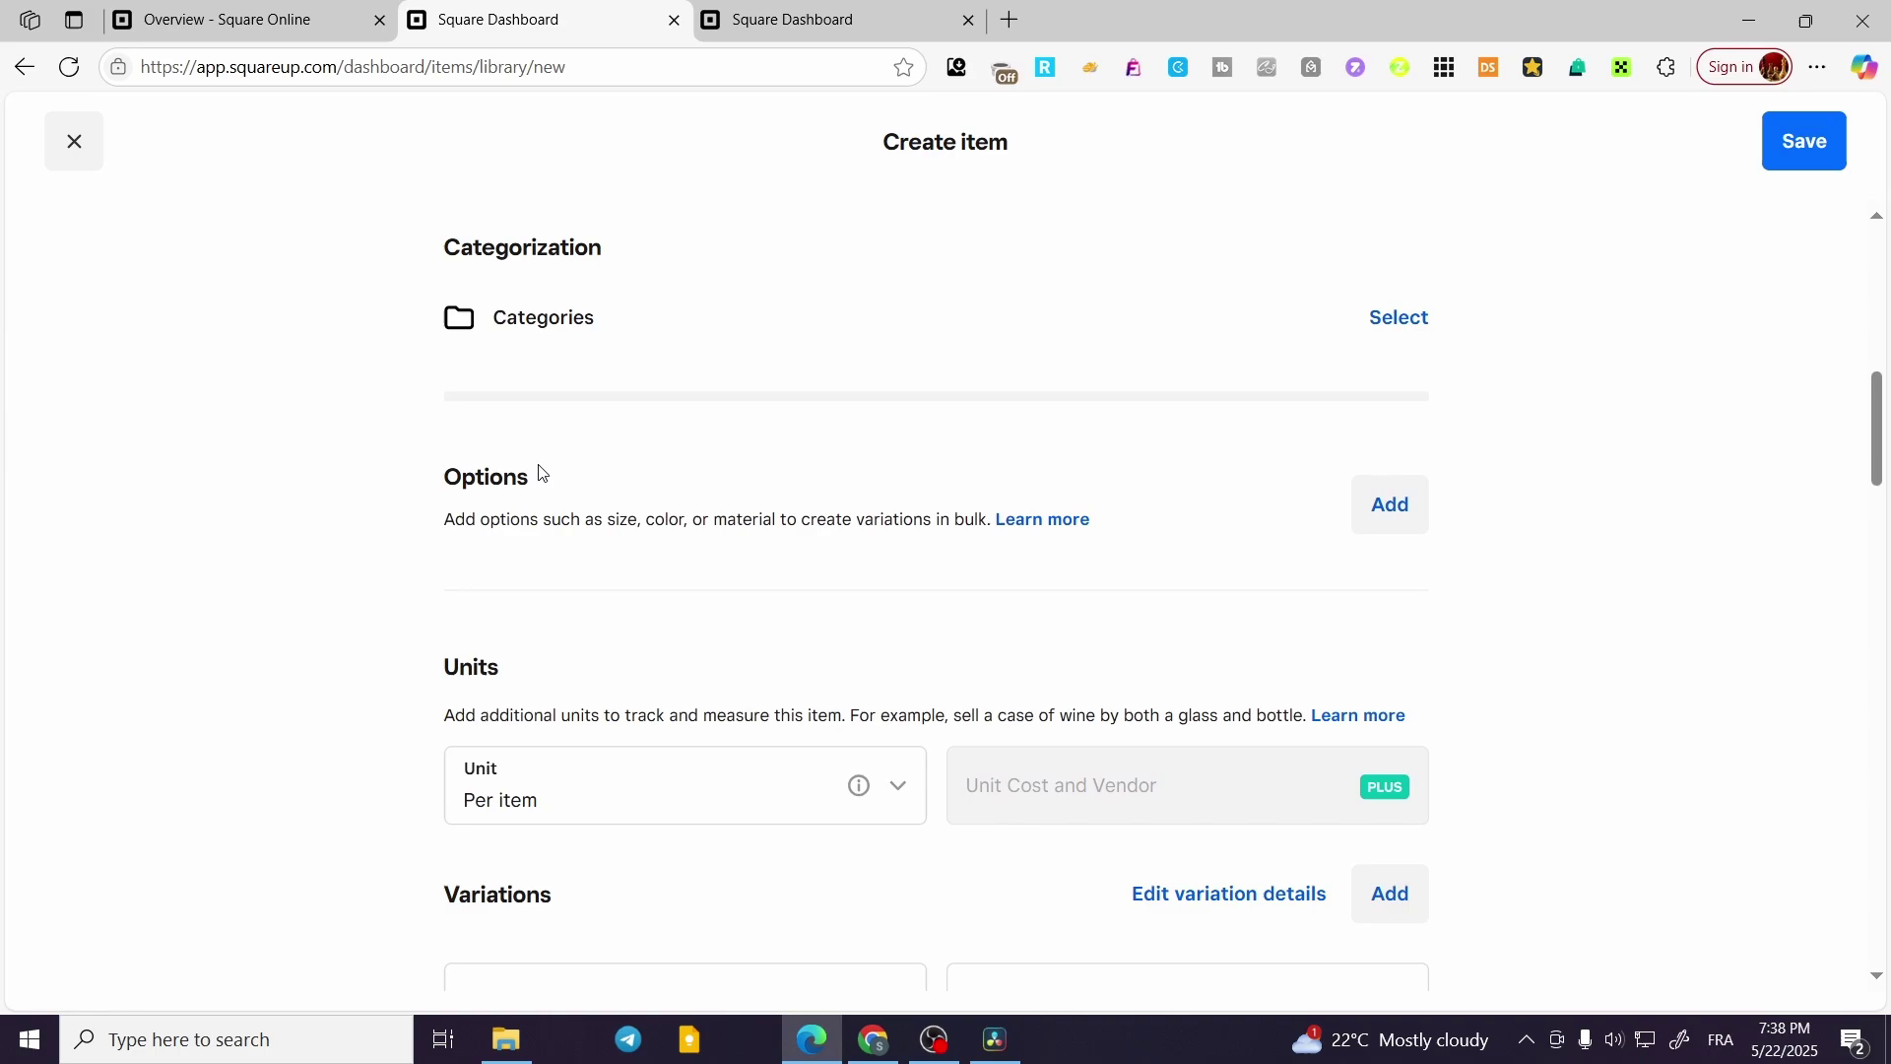
{"action": "scroll", "coordinate": [536, 464], "scroll_direction": "down", "scroll_amount": 3}
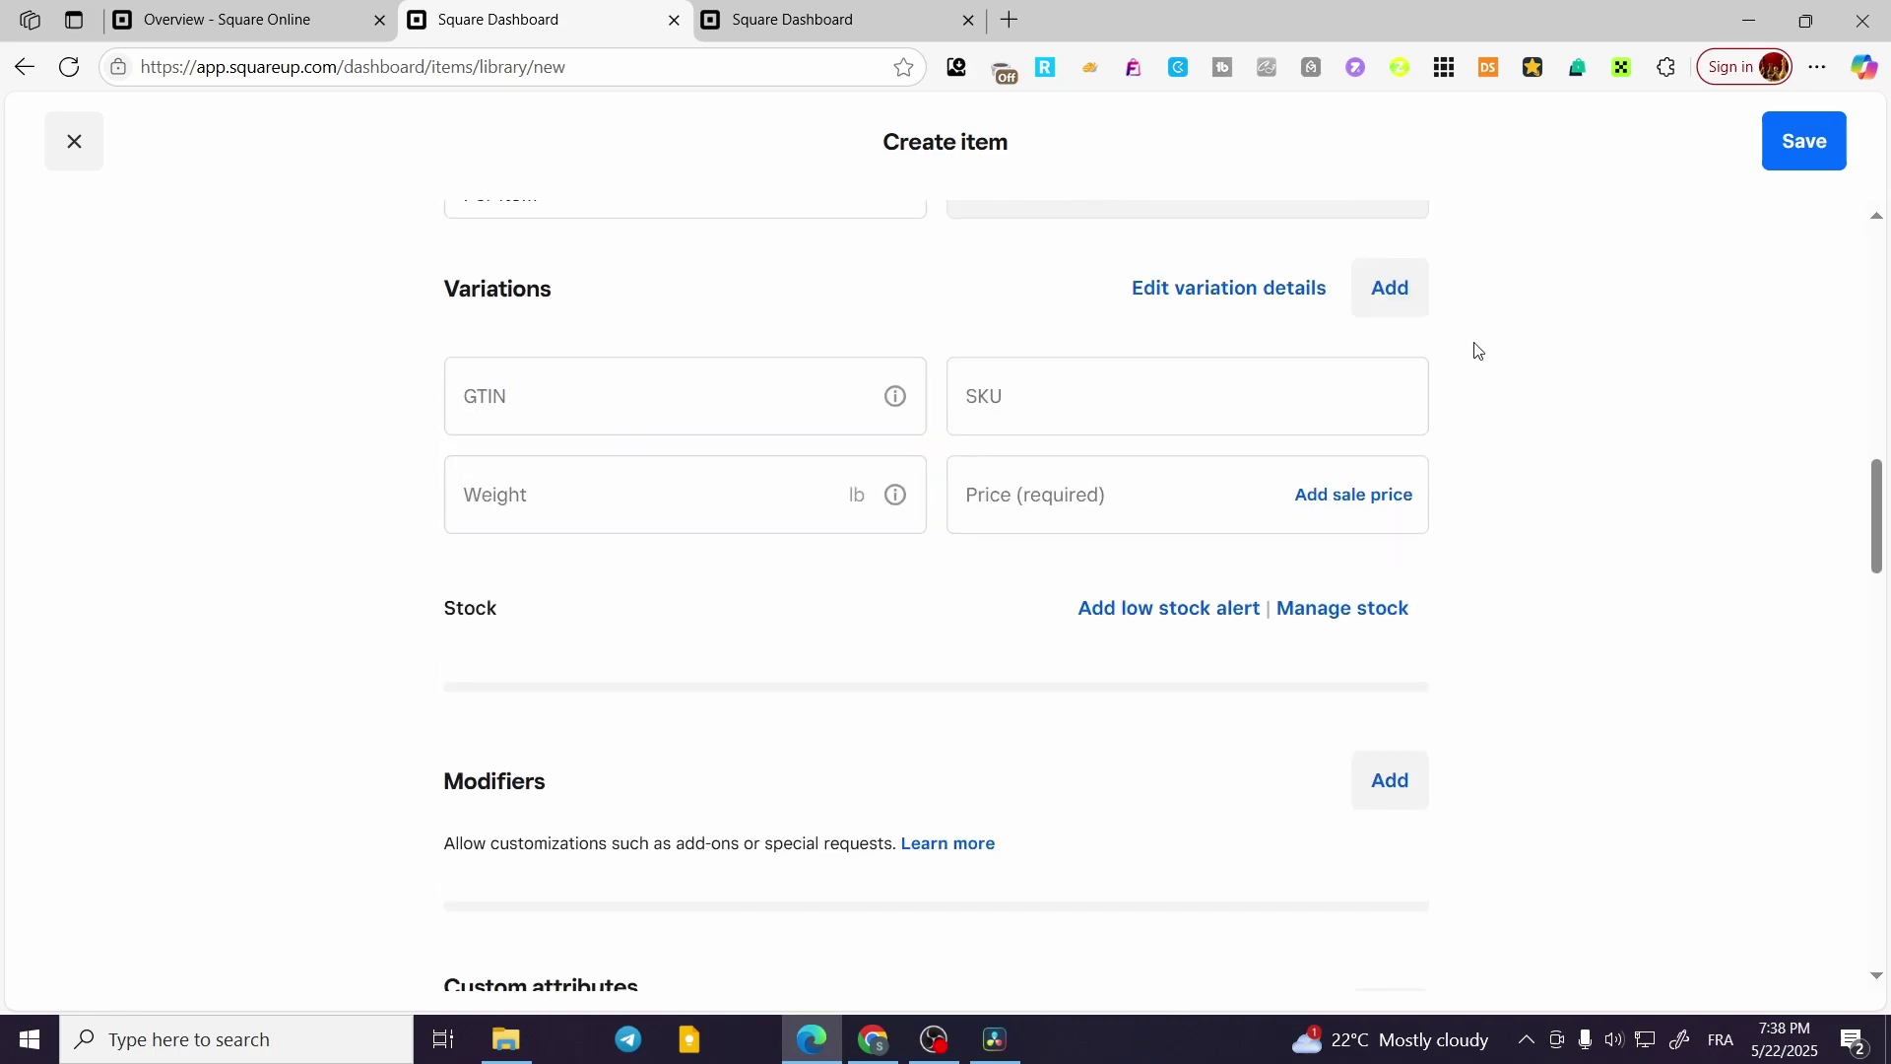
{"action": "scroll", "coordinate": [553, 587], "scroll_direction": "down", "scroll_amount": 2}
{"action": "scroll", "coordinate": [678, 510], "scroll_direction": "down", "scroll_amount": 2}
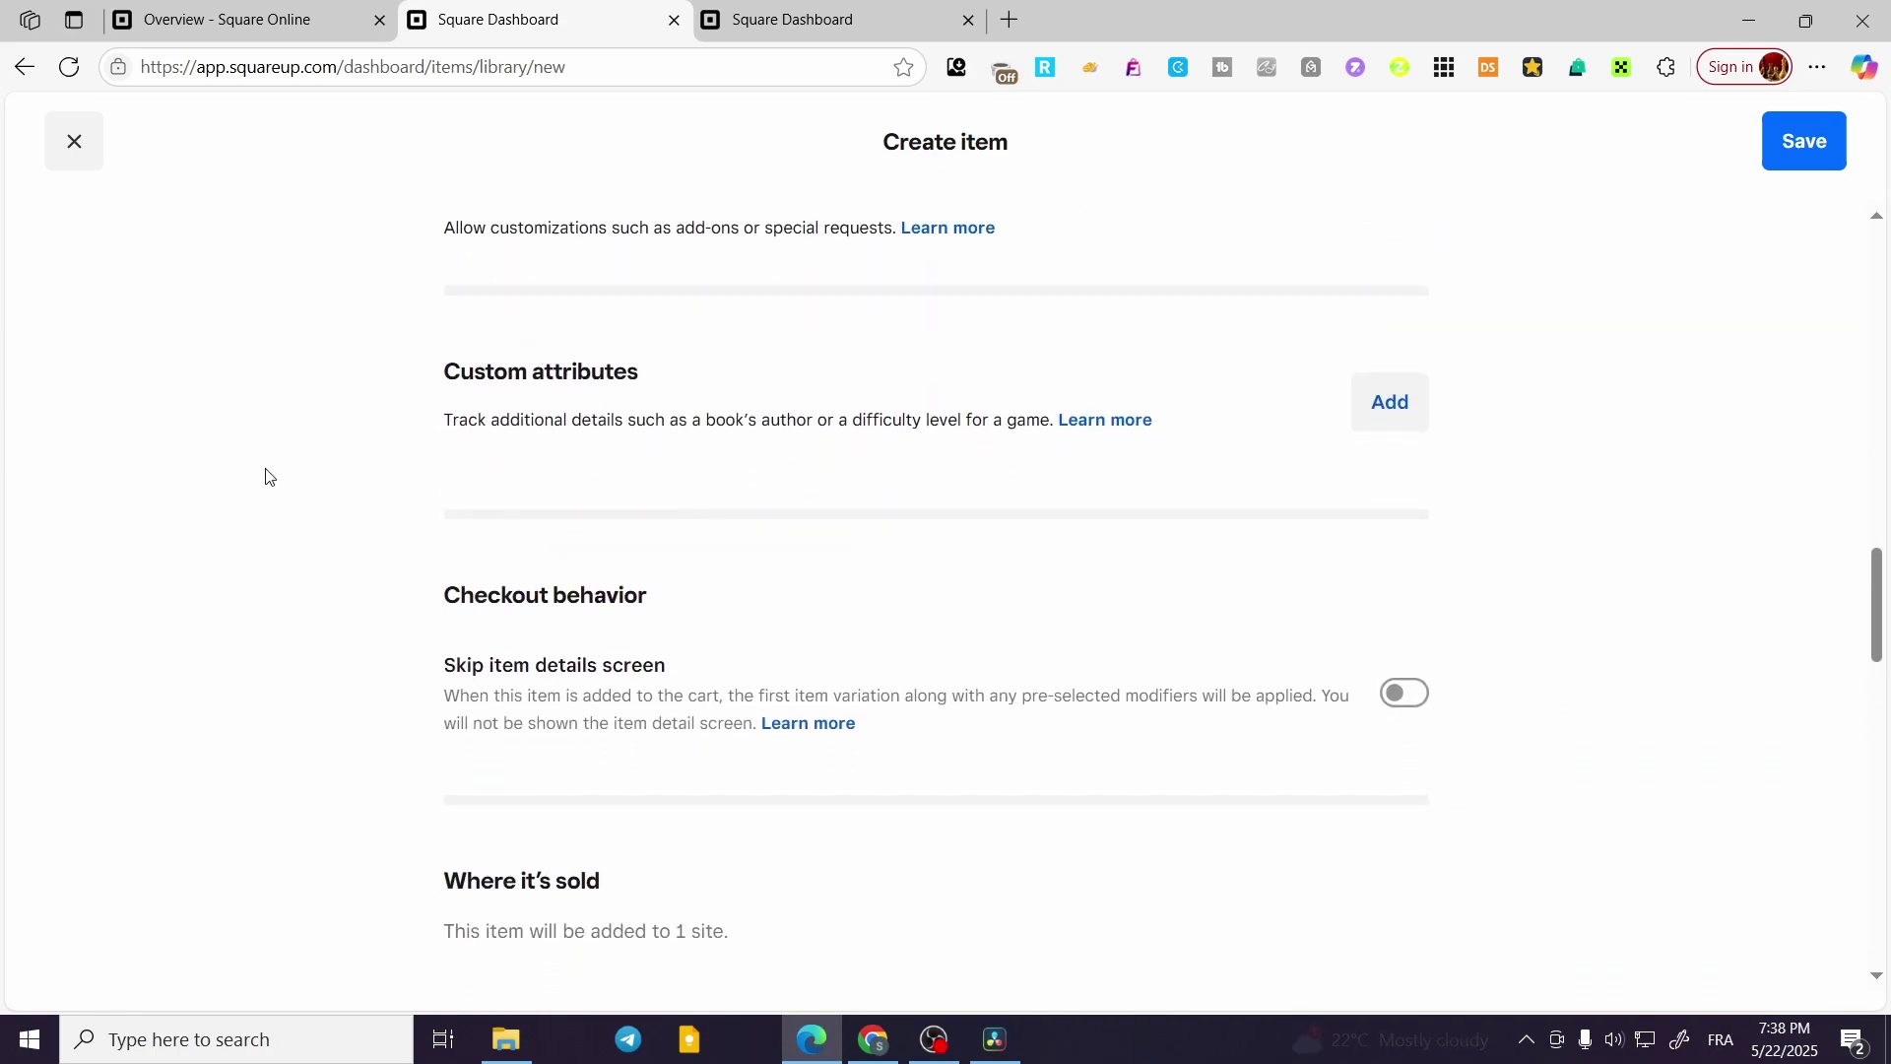
{"action": "left_click", "coordinate": [73, 143]}
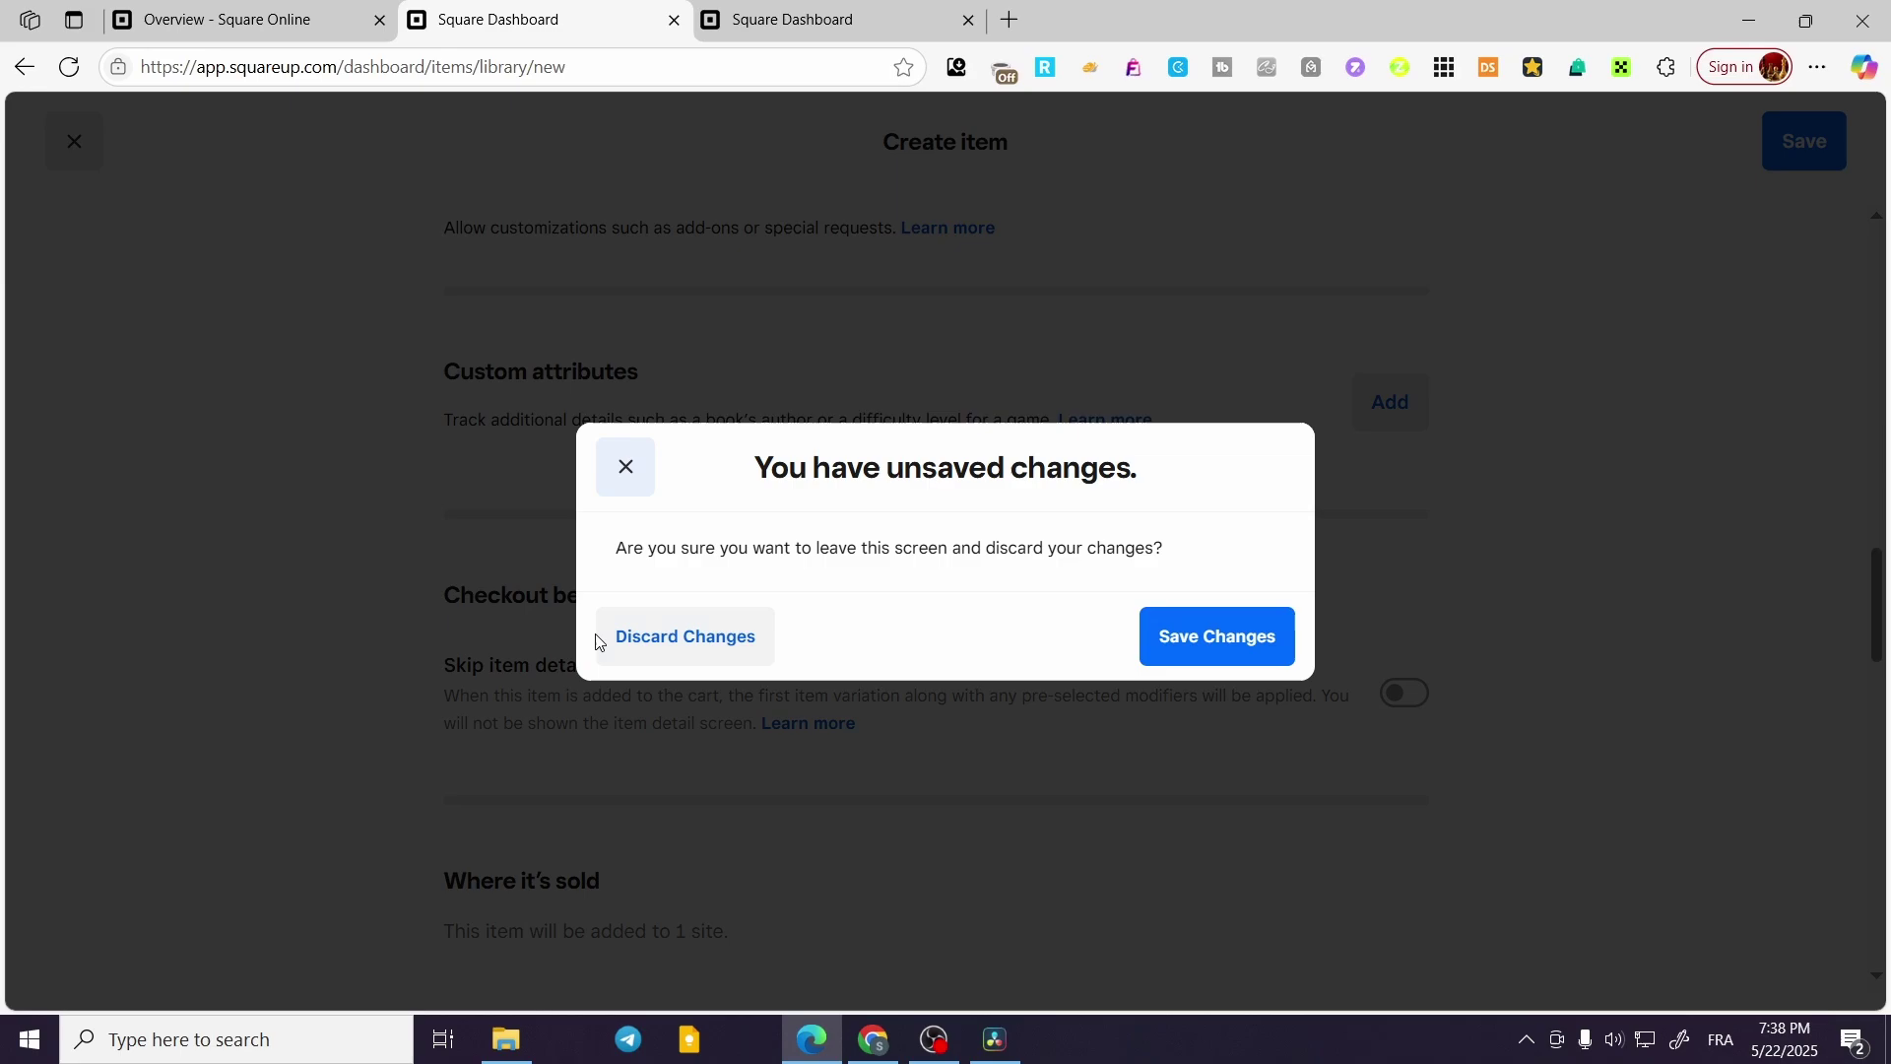
{"action": "left_click", "coordinate": [689, 637]}
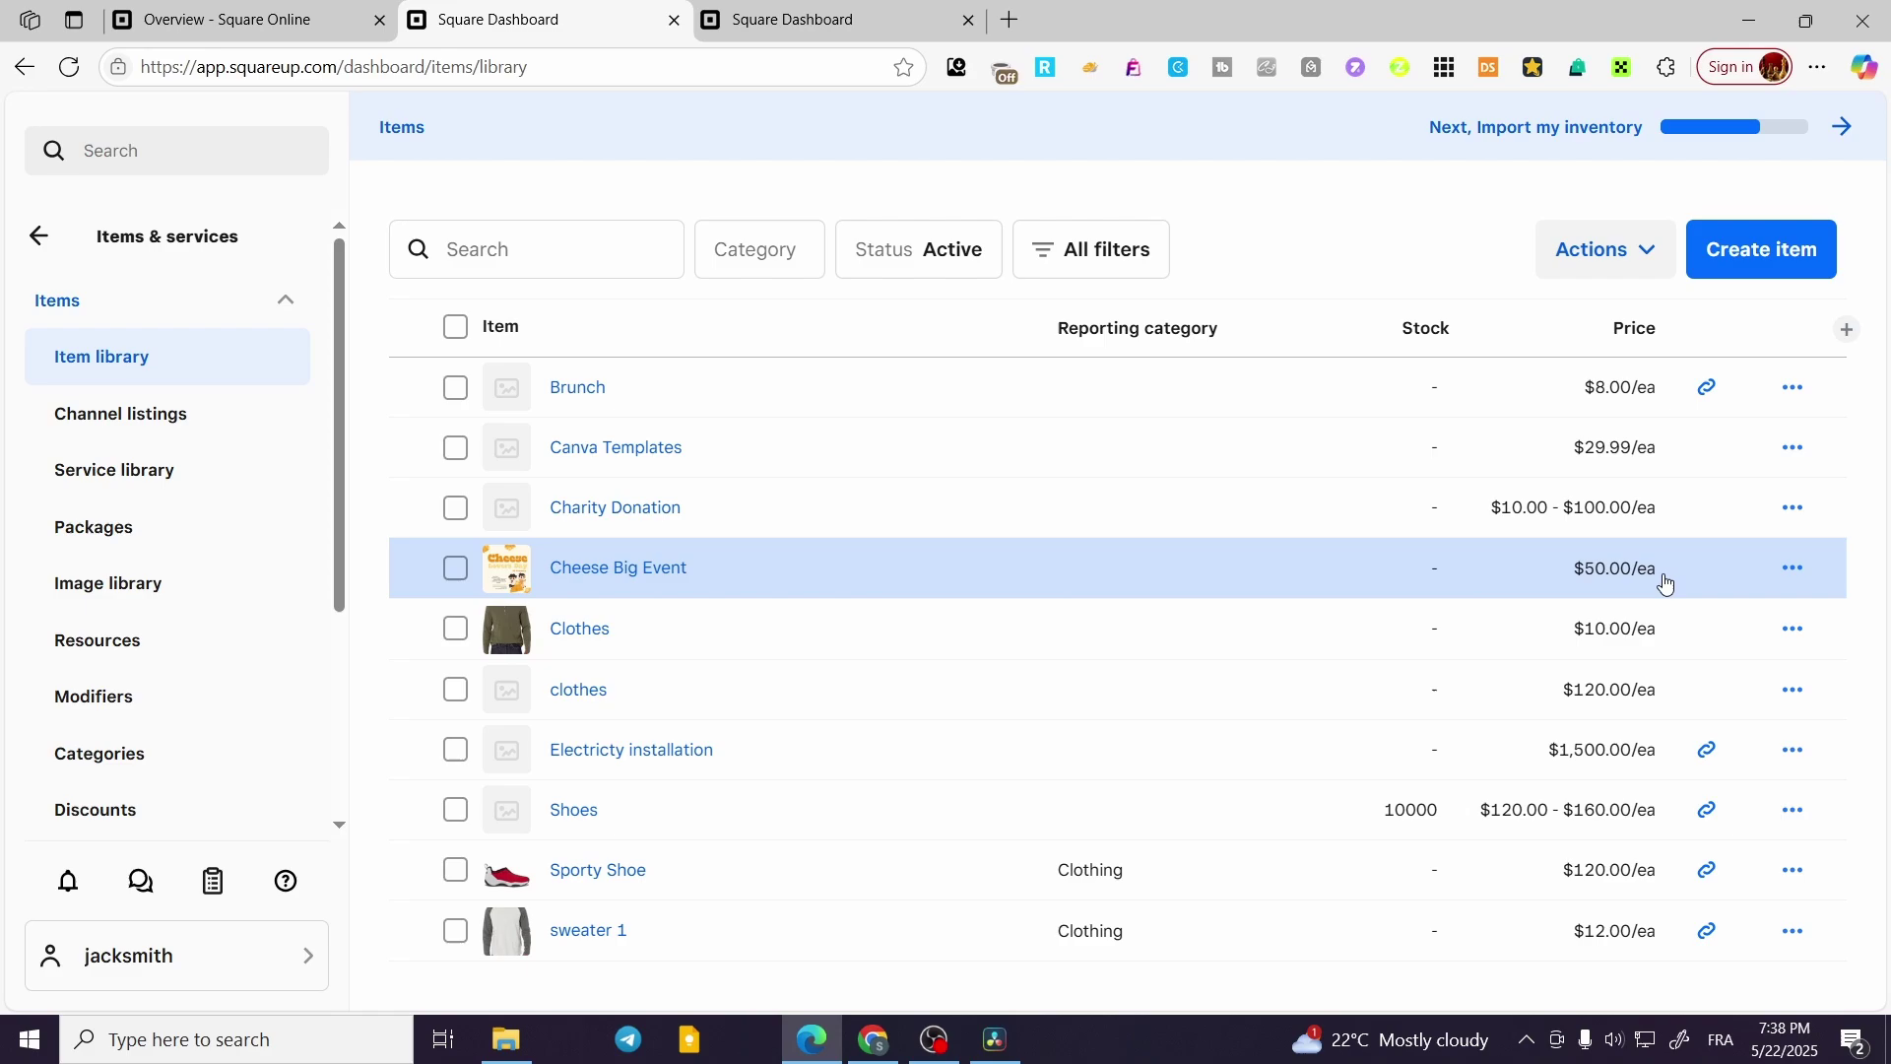
{"action": "left_click", "coordinate": [1791, 568]}
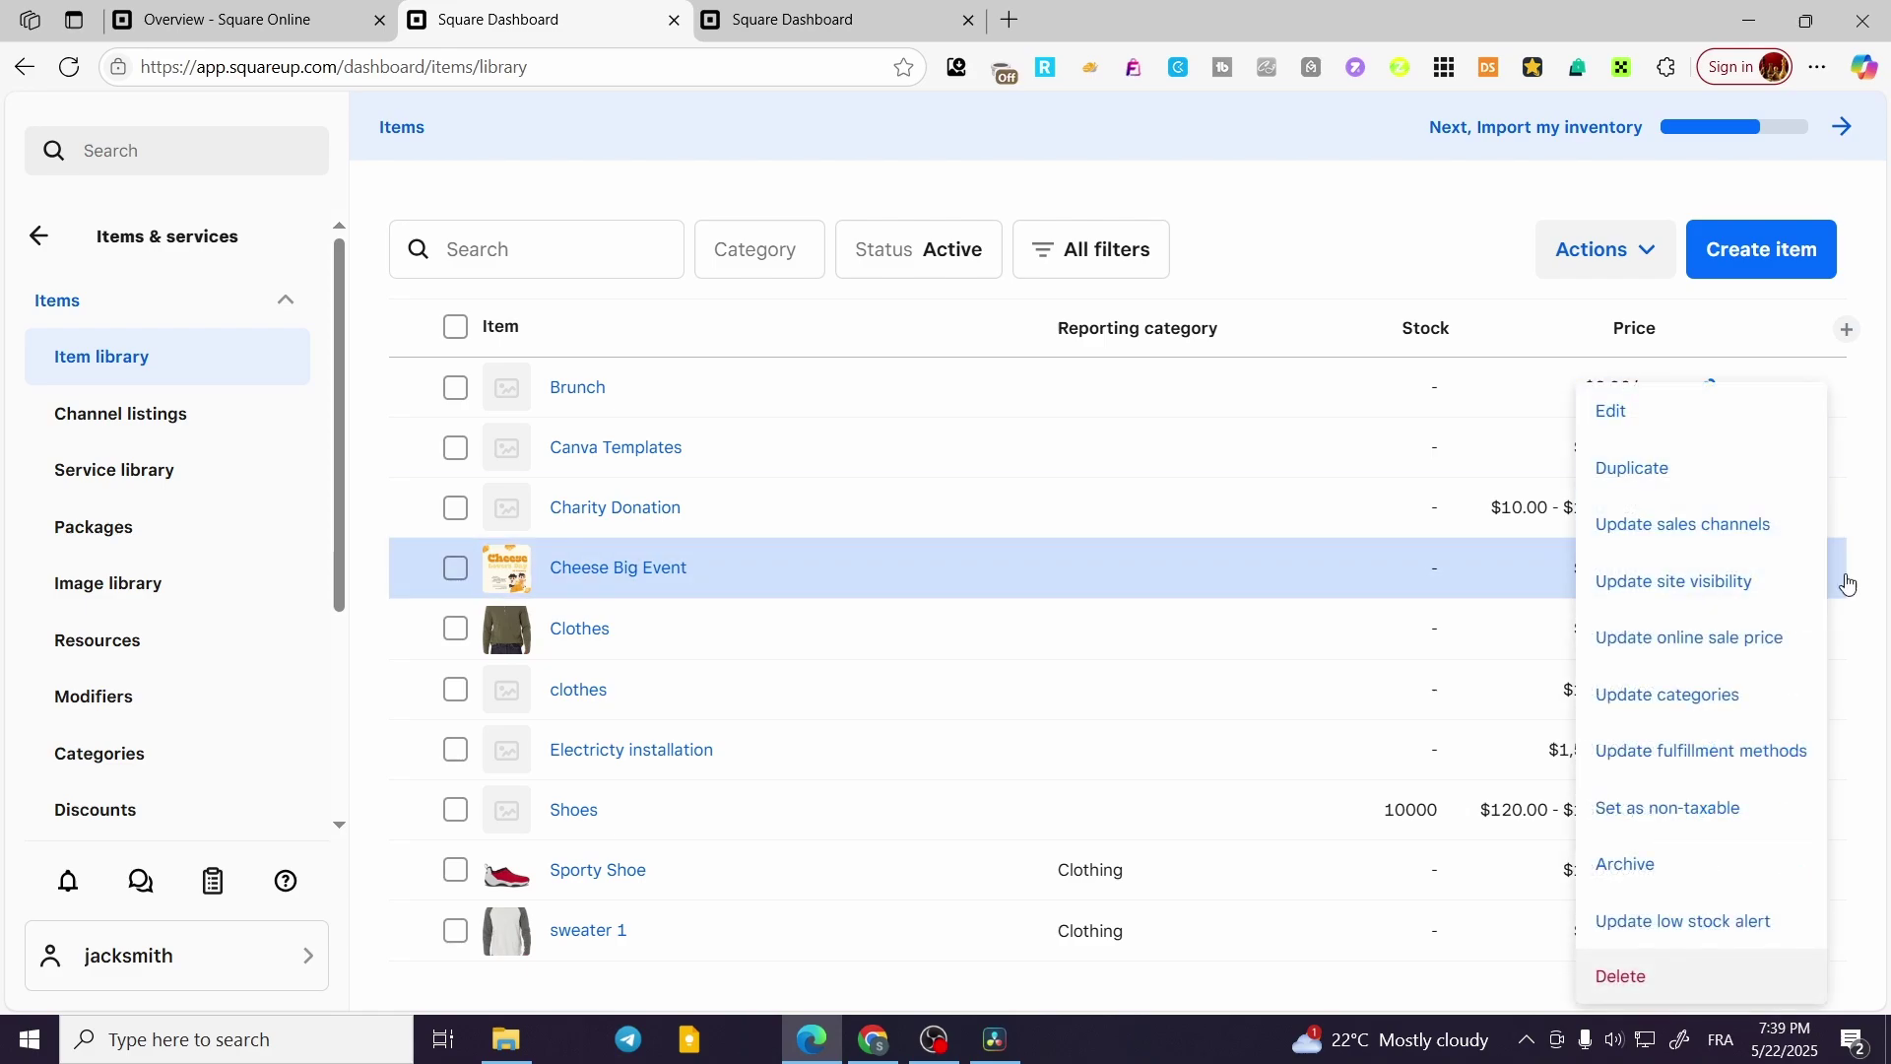
{"action": "left_click", "coordinate": [1762, 425]}
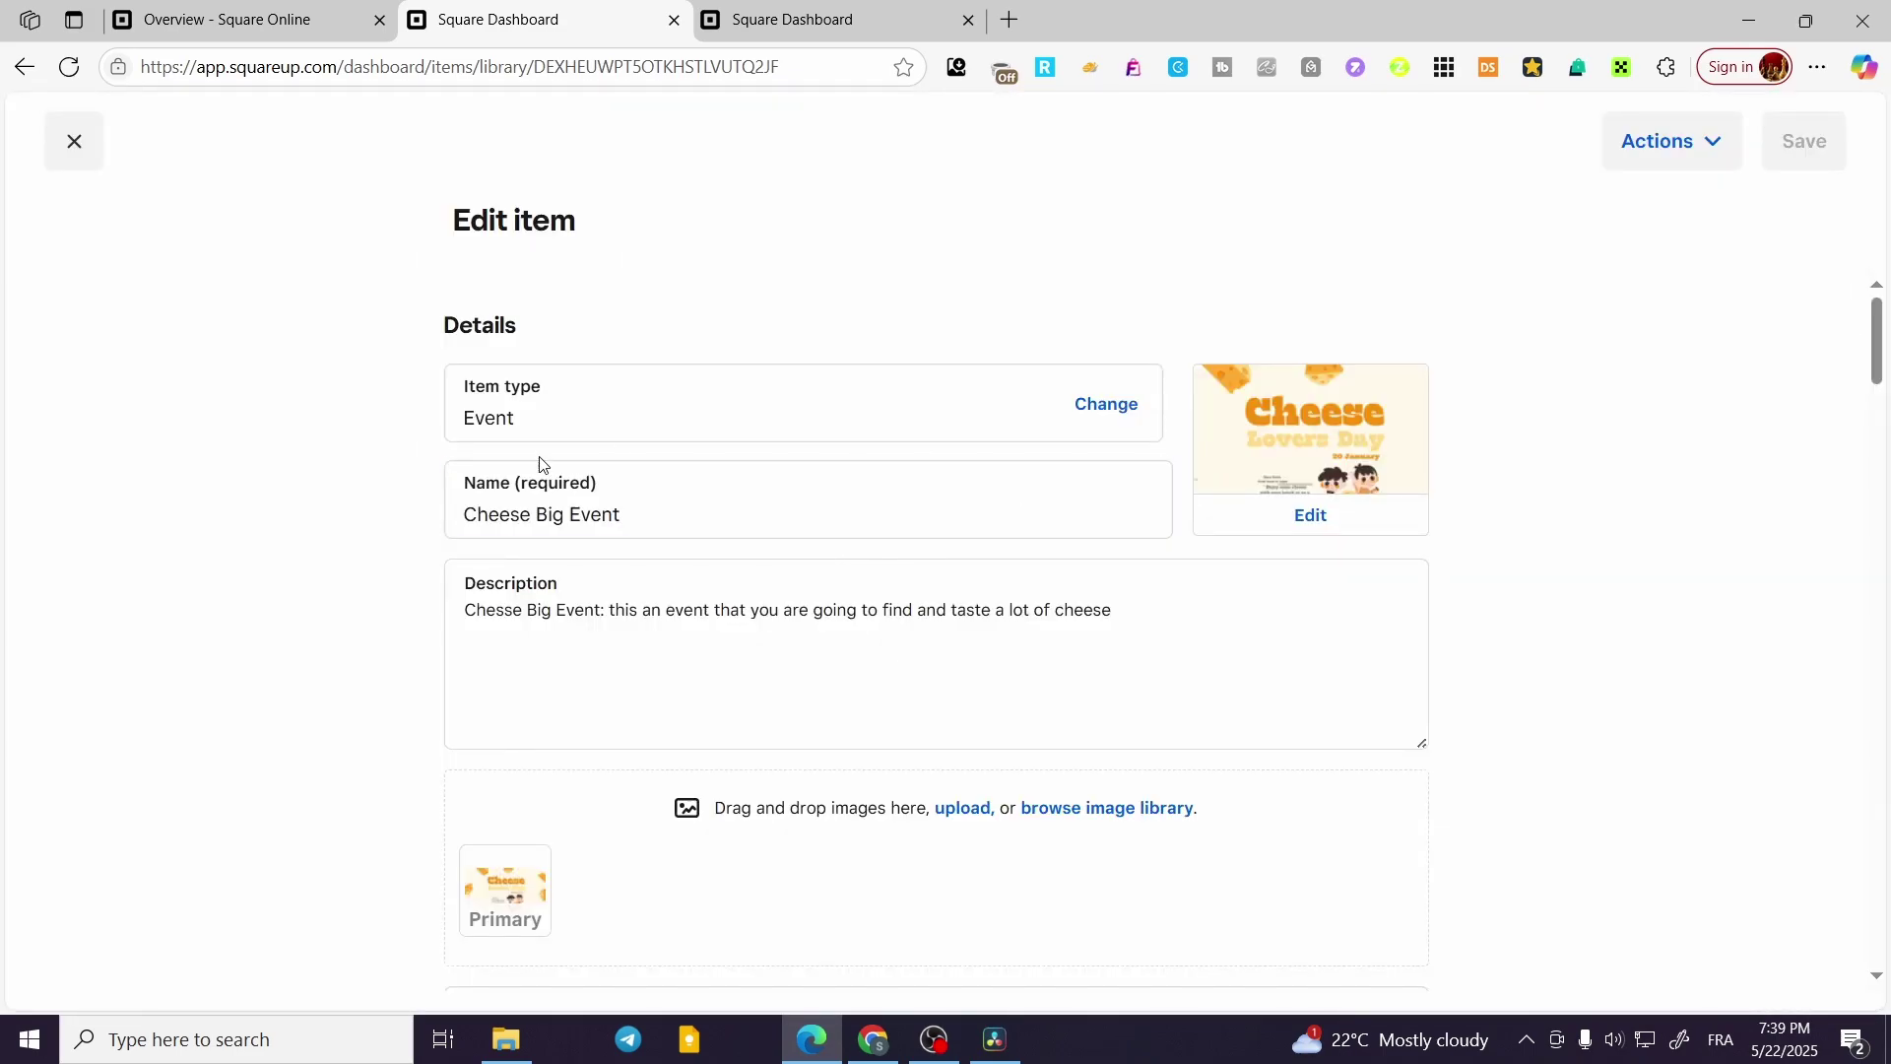
{"action": "scroll", "coordinate": [540, 464], "scroll_direction": "down", "scroll_amount": 3}
{"action": "scroll", "coordinate": [562, 468], "scroll_direction": "down", "scroll_amount": 1}
{"action": "scroll", "coordinate": [620, 473], "scroll_direction": "down", "scroll_amount": 4}
{"action": "scroll", "coordinate": [626, 487], "scroll_direction": "down", "scroll_amount": 2}
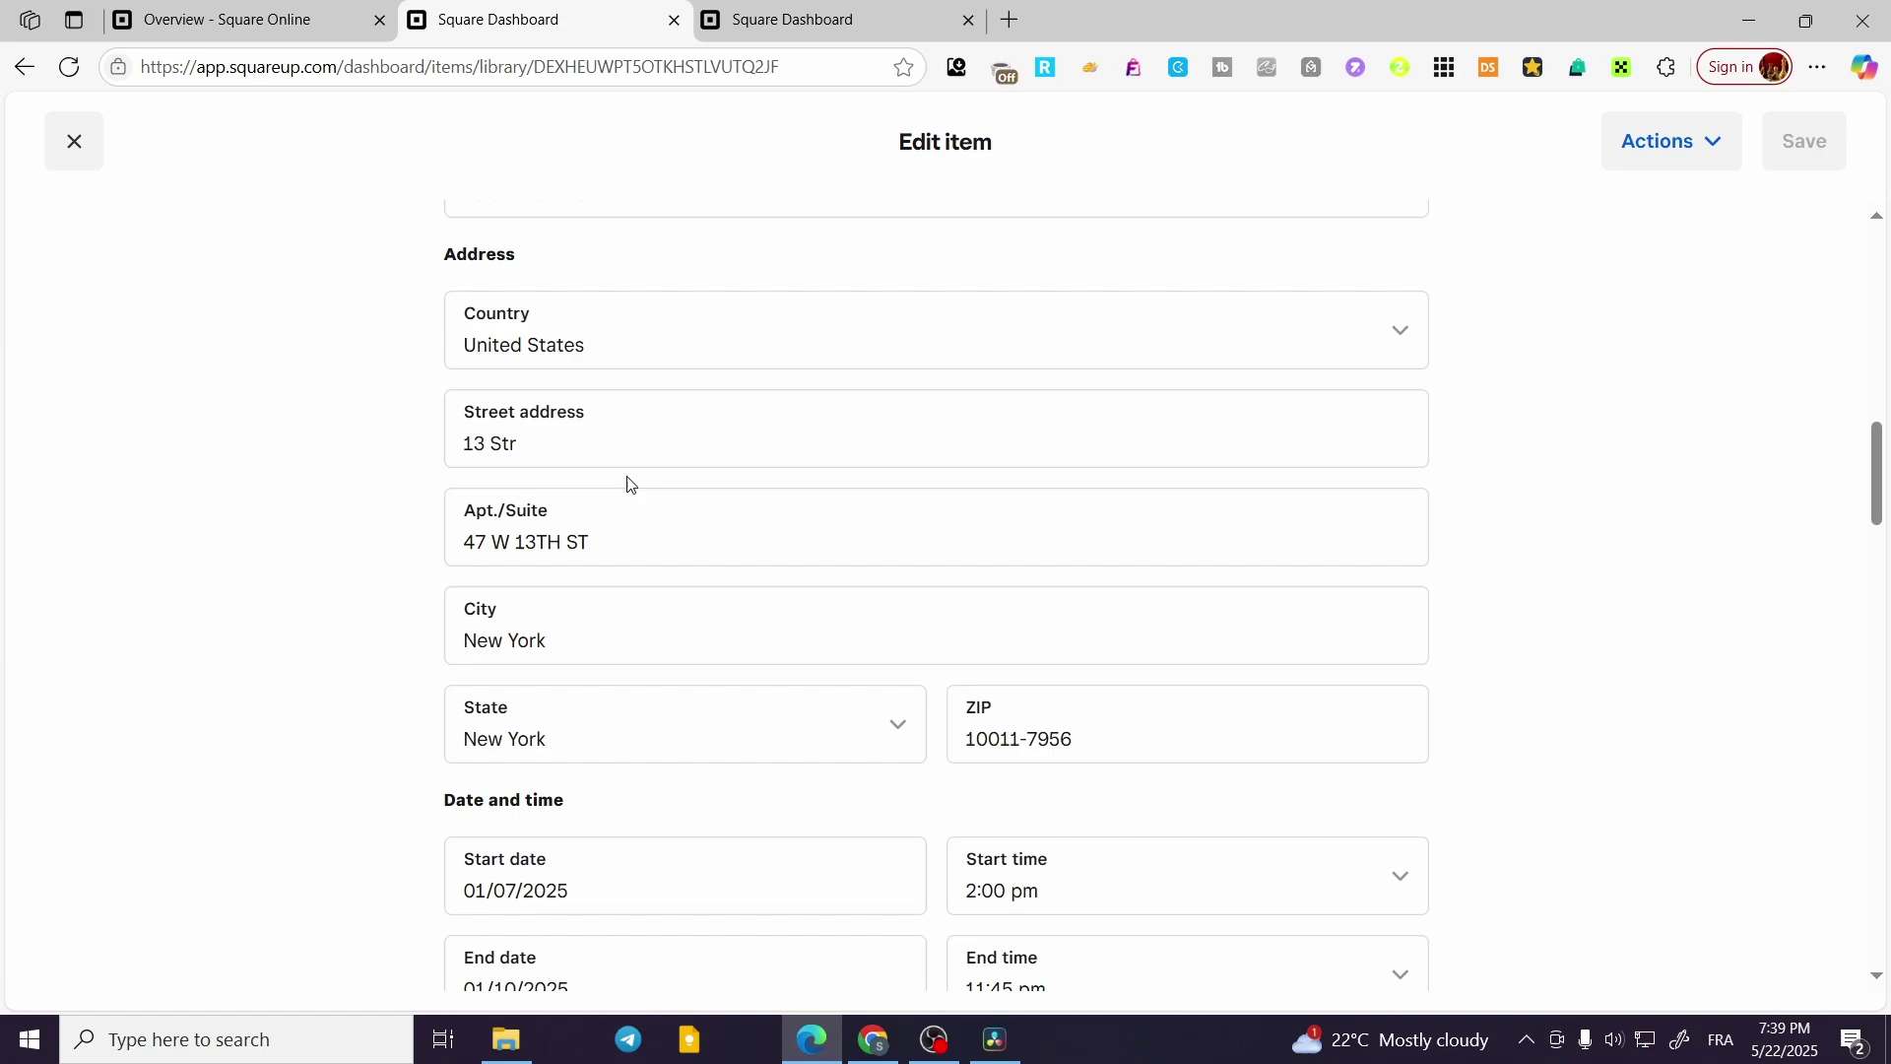
{"action": "scroll", "coordinate": [626, 485], "scroll_direction": "down", "scroll_amount": 2}
{"action": "scroll", "coordinate": [621, 476], "scroll_direction": "down", "scroll_amount": 2}
{"action": "scroll", "coordinate": [612, 469], "scroll_direction": "down", "scroll_amount": 1}
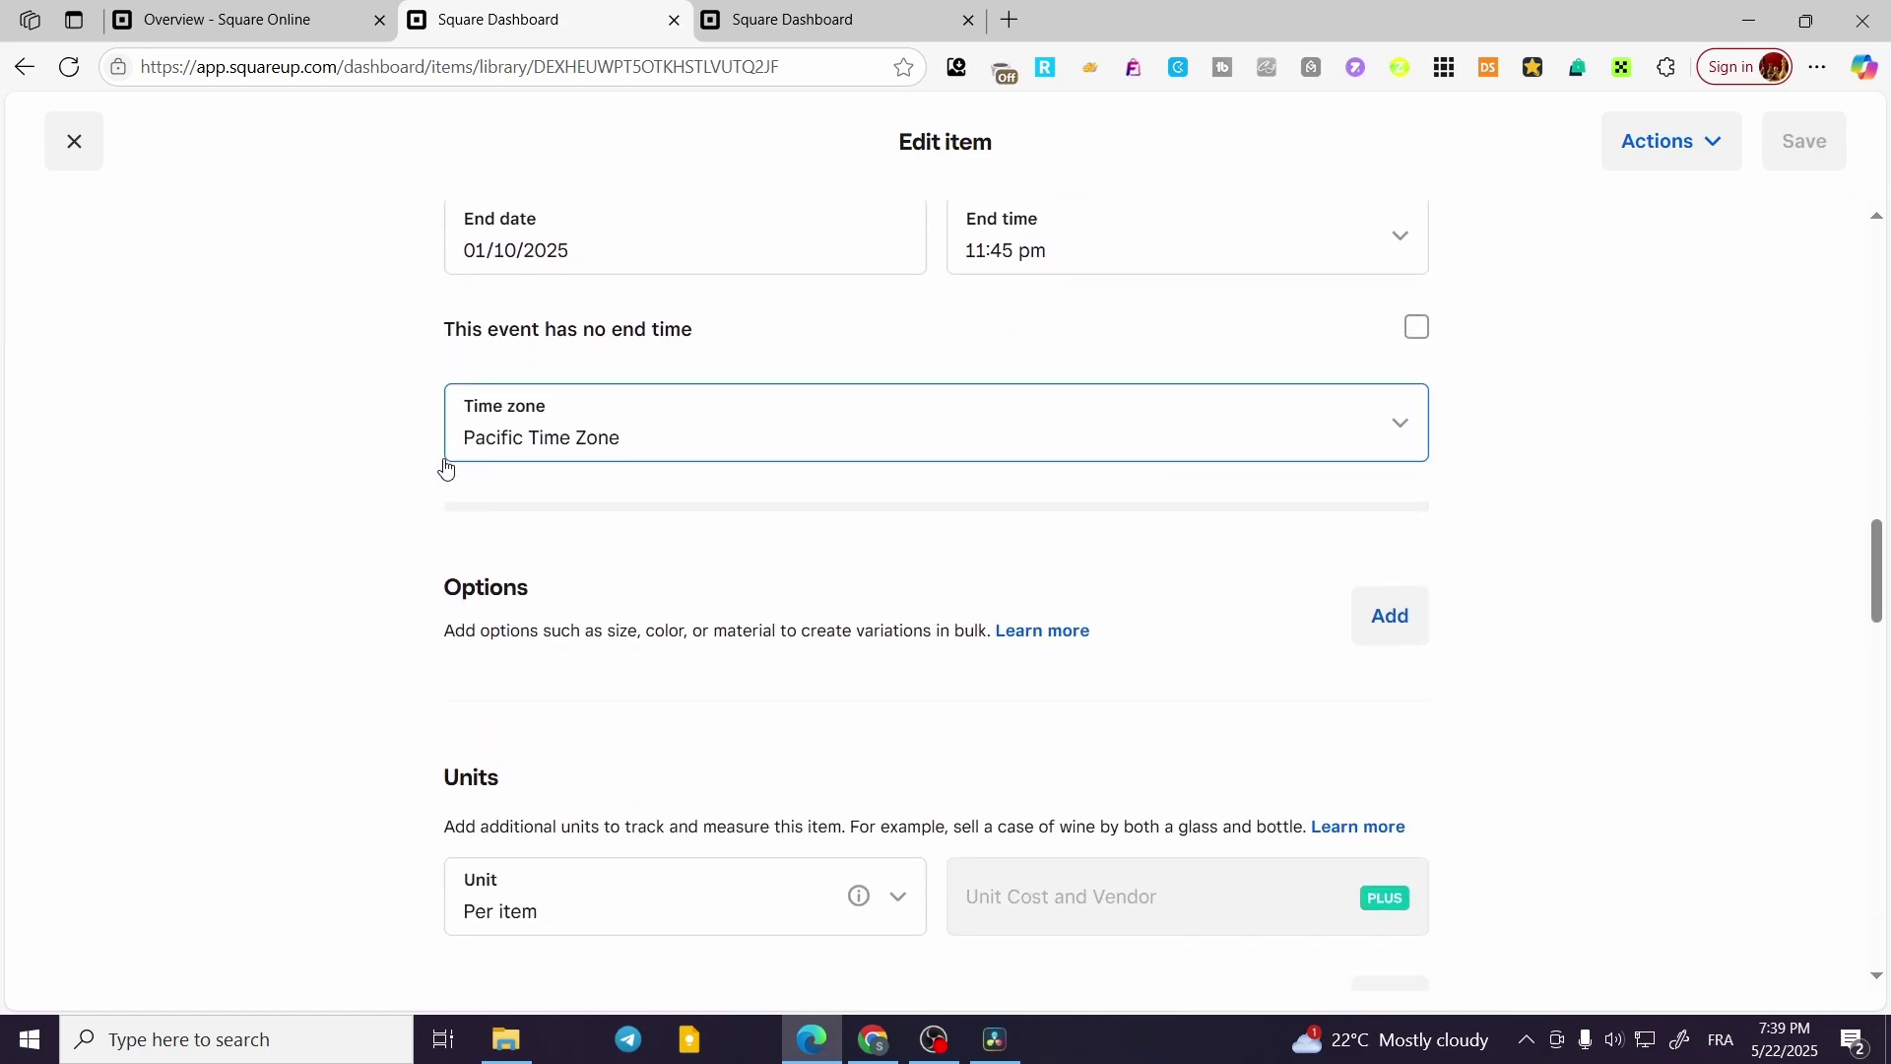
{"action": "scroll", "coordinate": [443, 463], "scroll_direction": "down", "scroll_amount": 2}
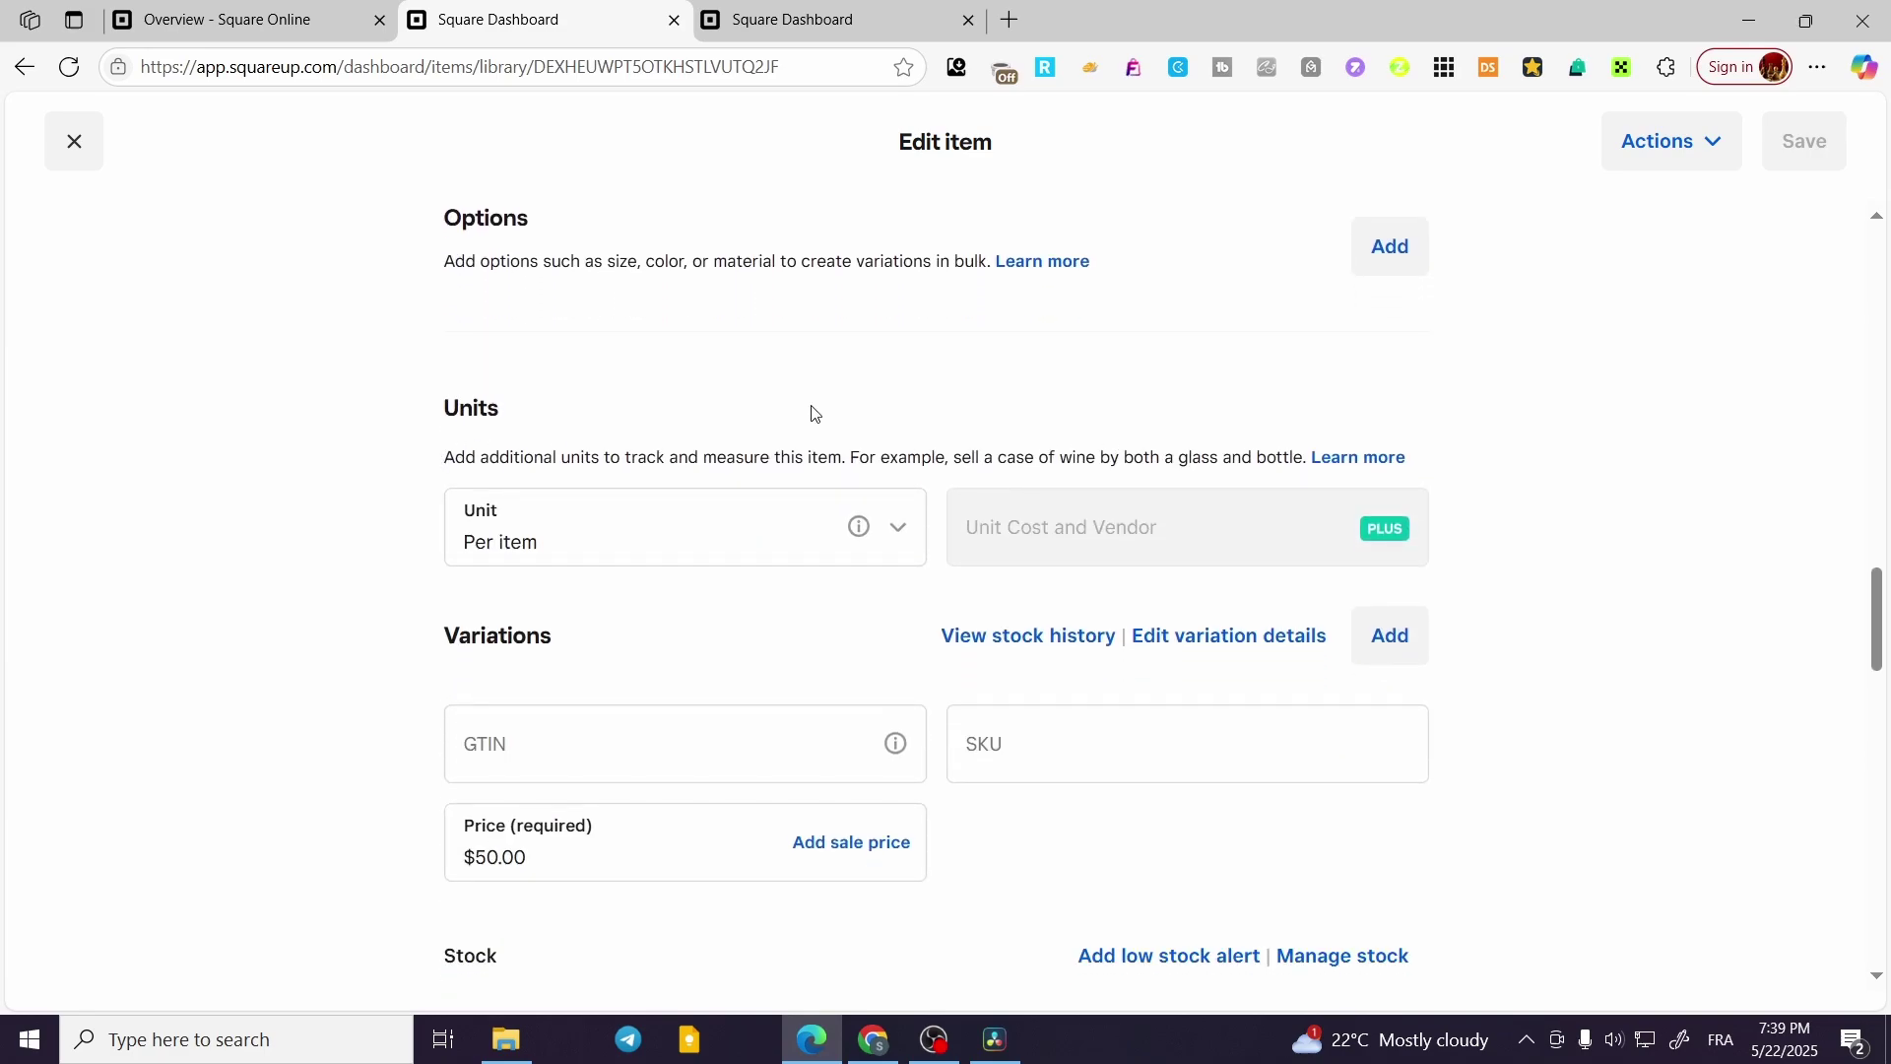
{"action": "left_click", "coordinate": [70, 144]}
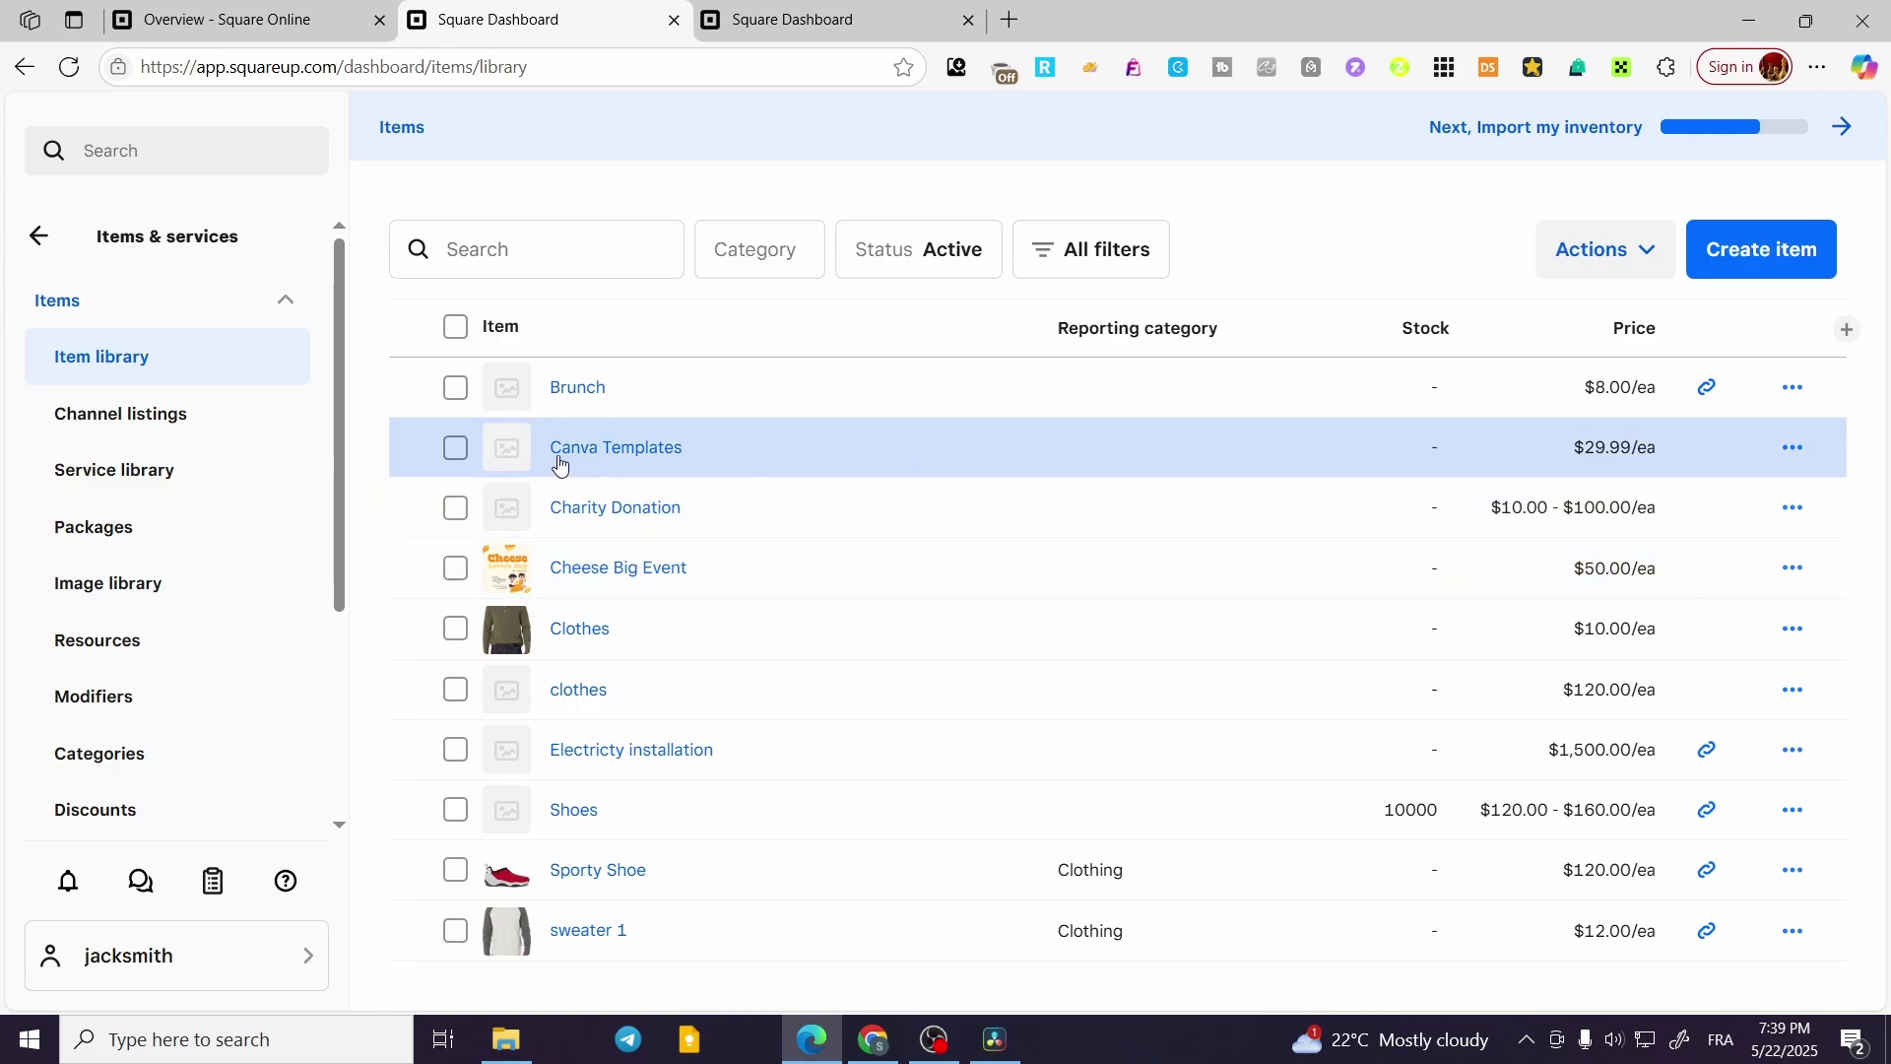
{"action": "left_click", "coordinate": [747, 7]}
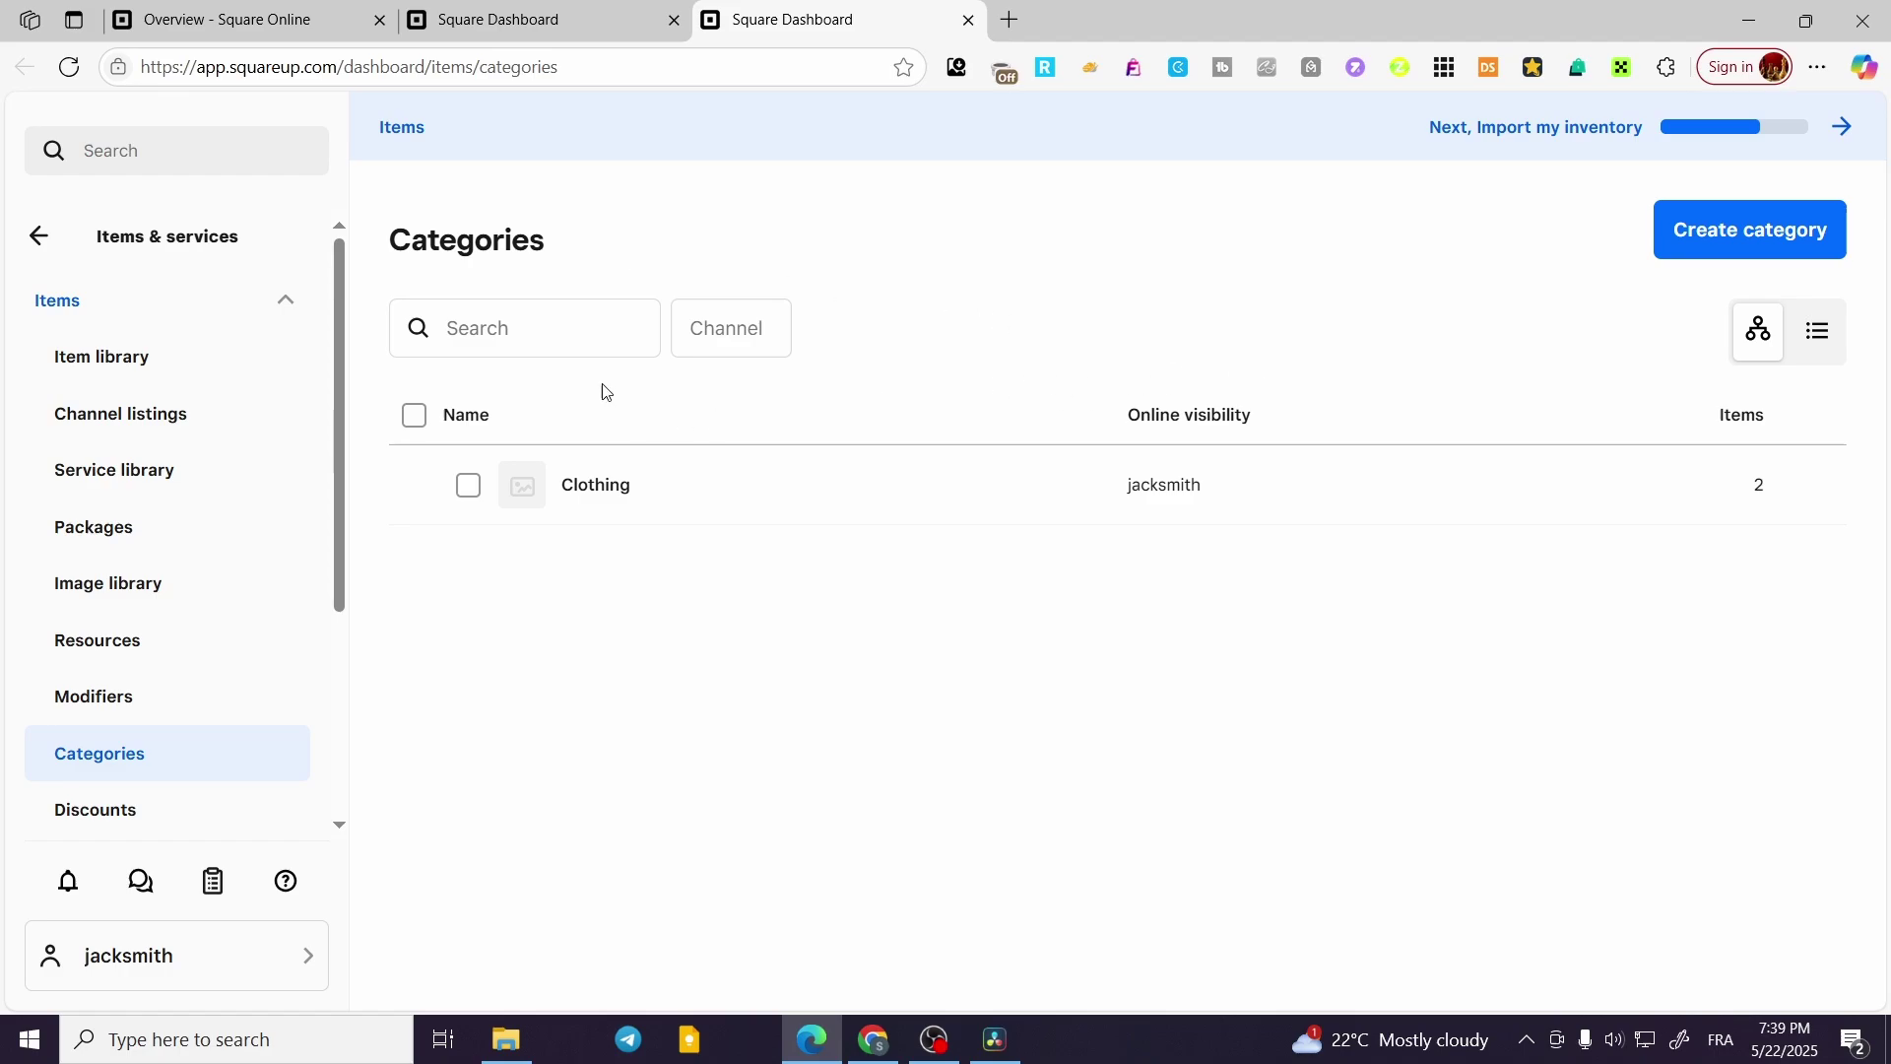
{"action": "key", "text": "ctrl+shift+Tab"}
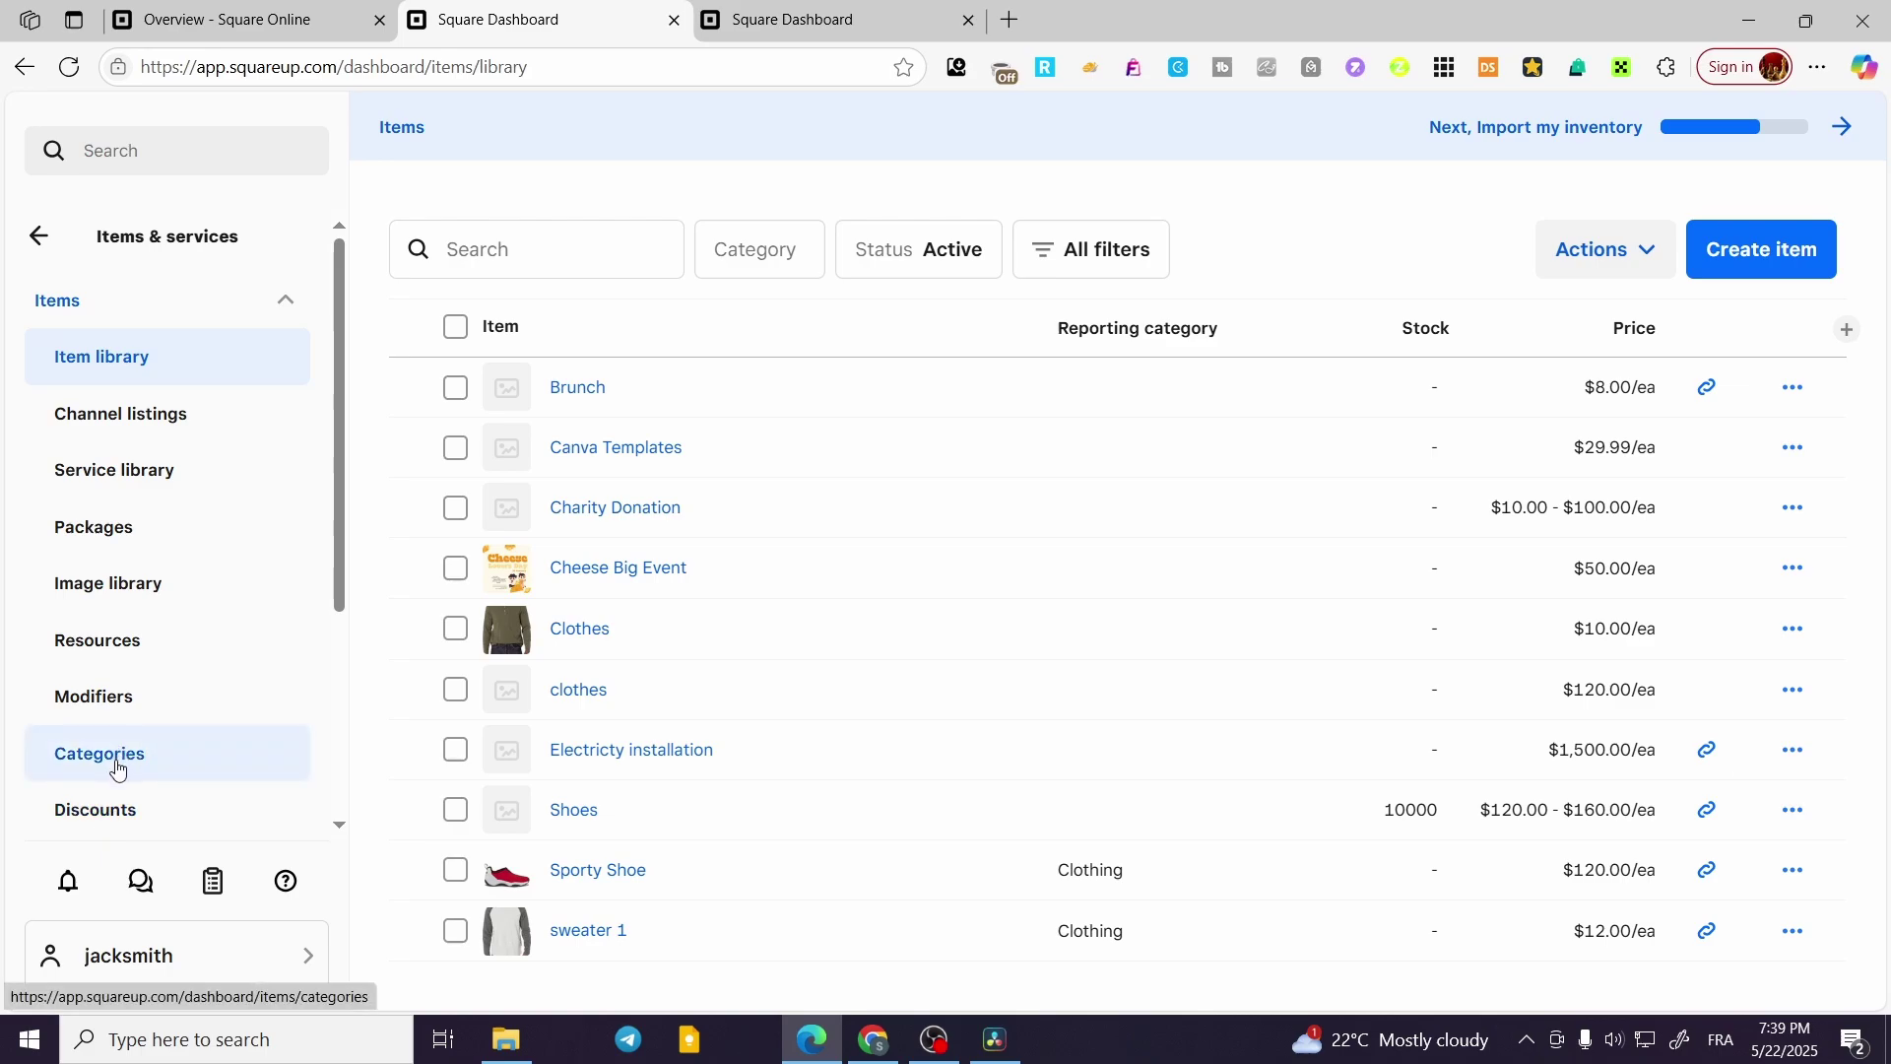
{"action": "left_click", "coordinate": [900, 13]}
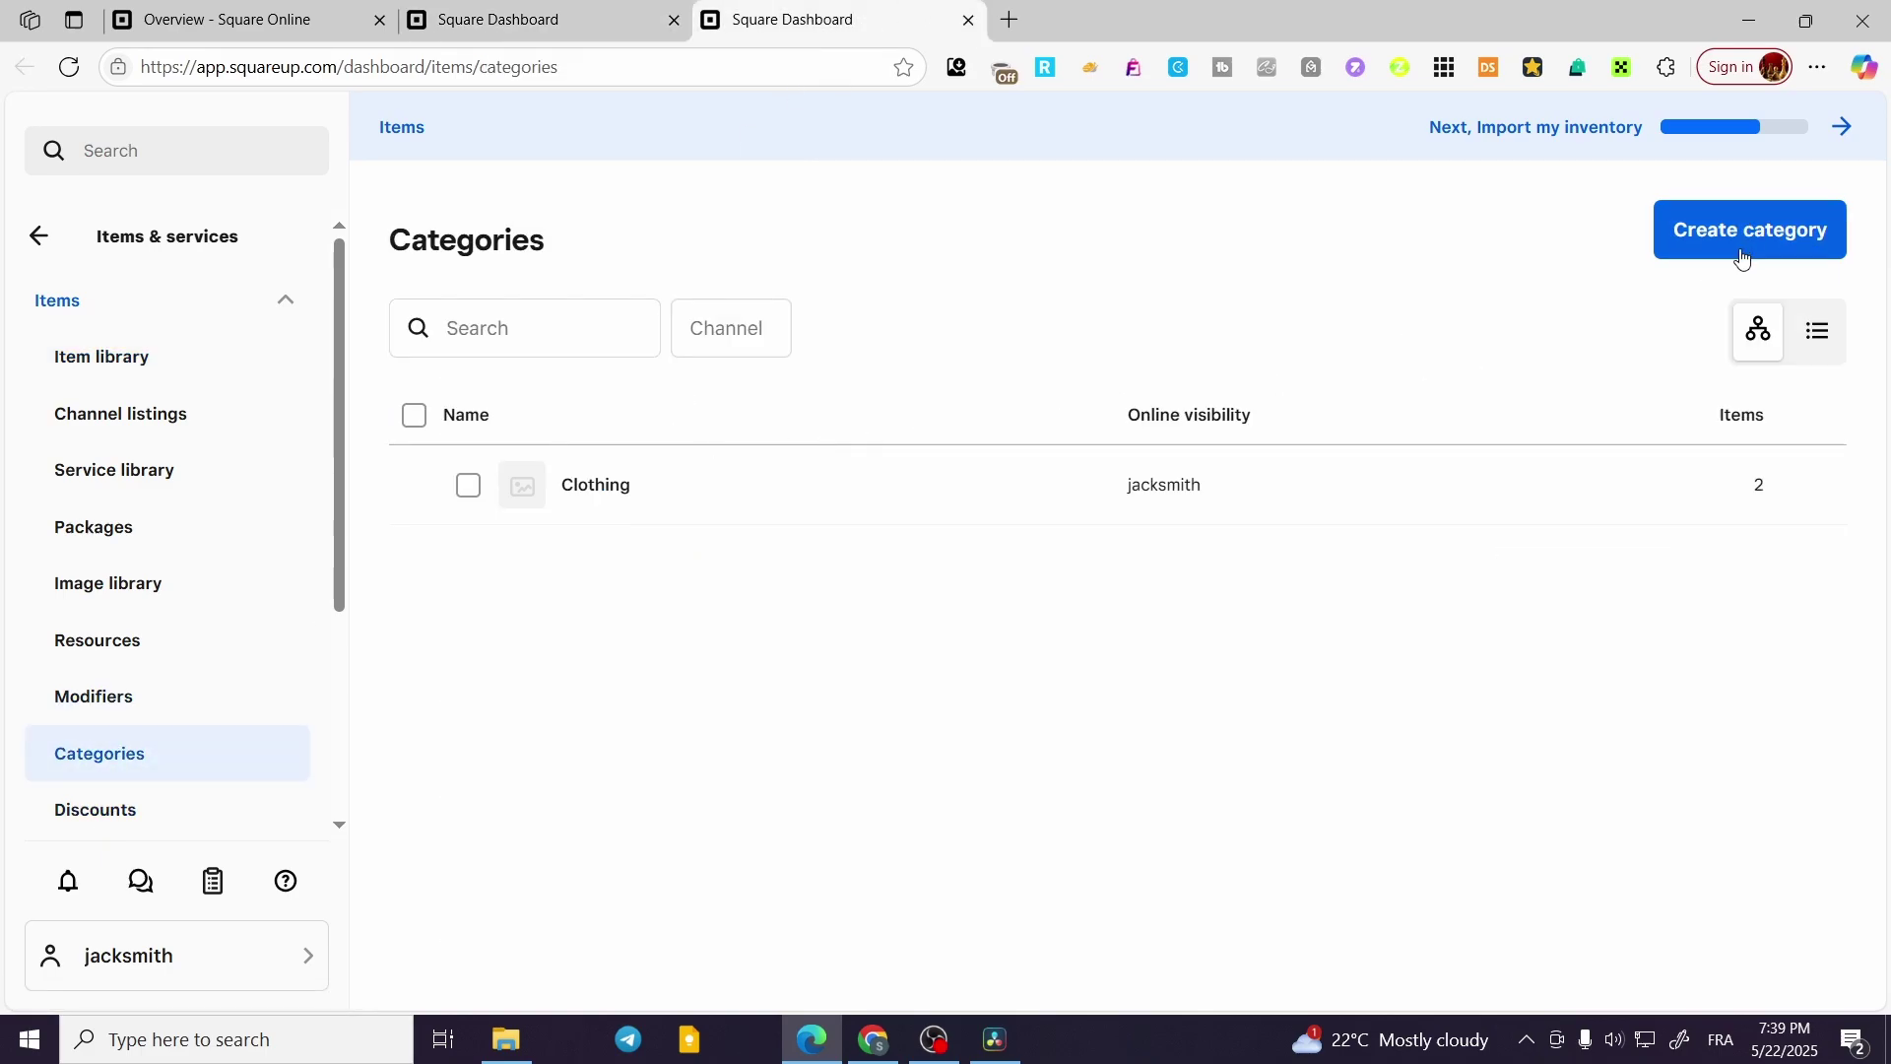
Start a new category and select its empty Name field.
{"action": "left_click", "coordinate": [1712, 233]}
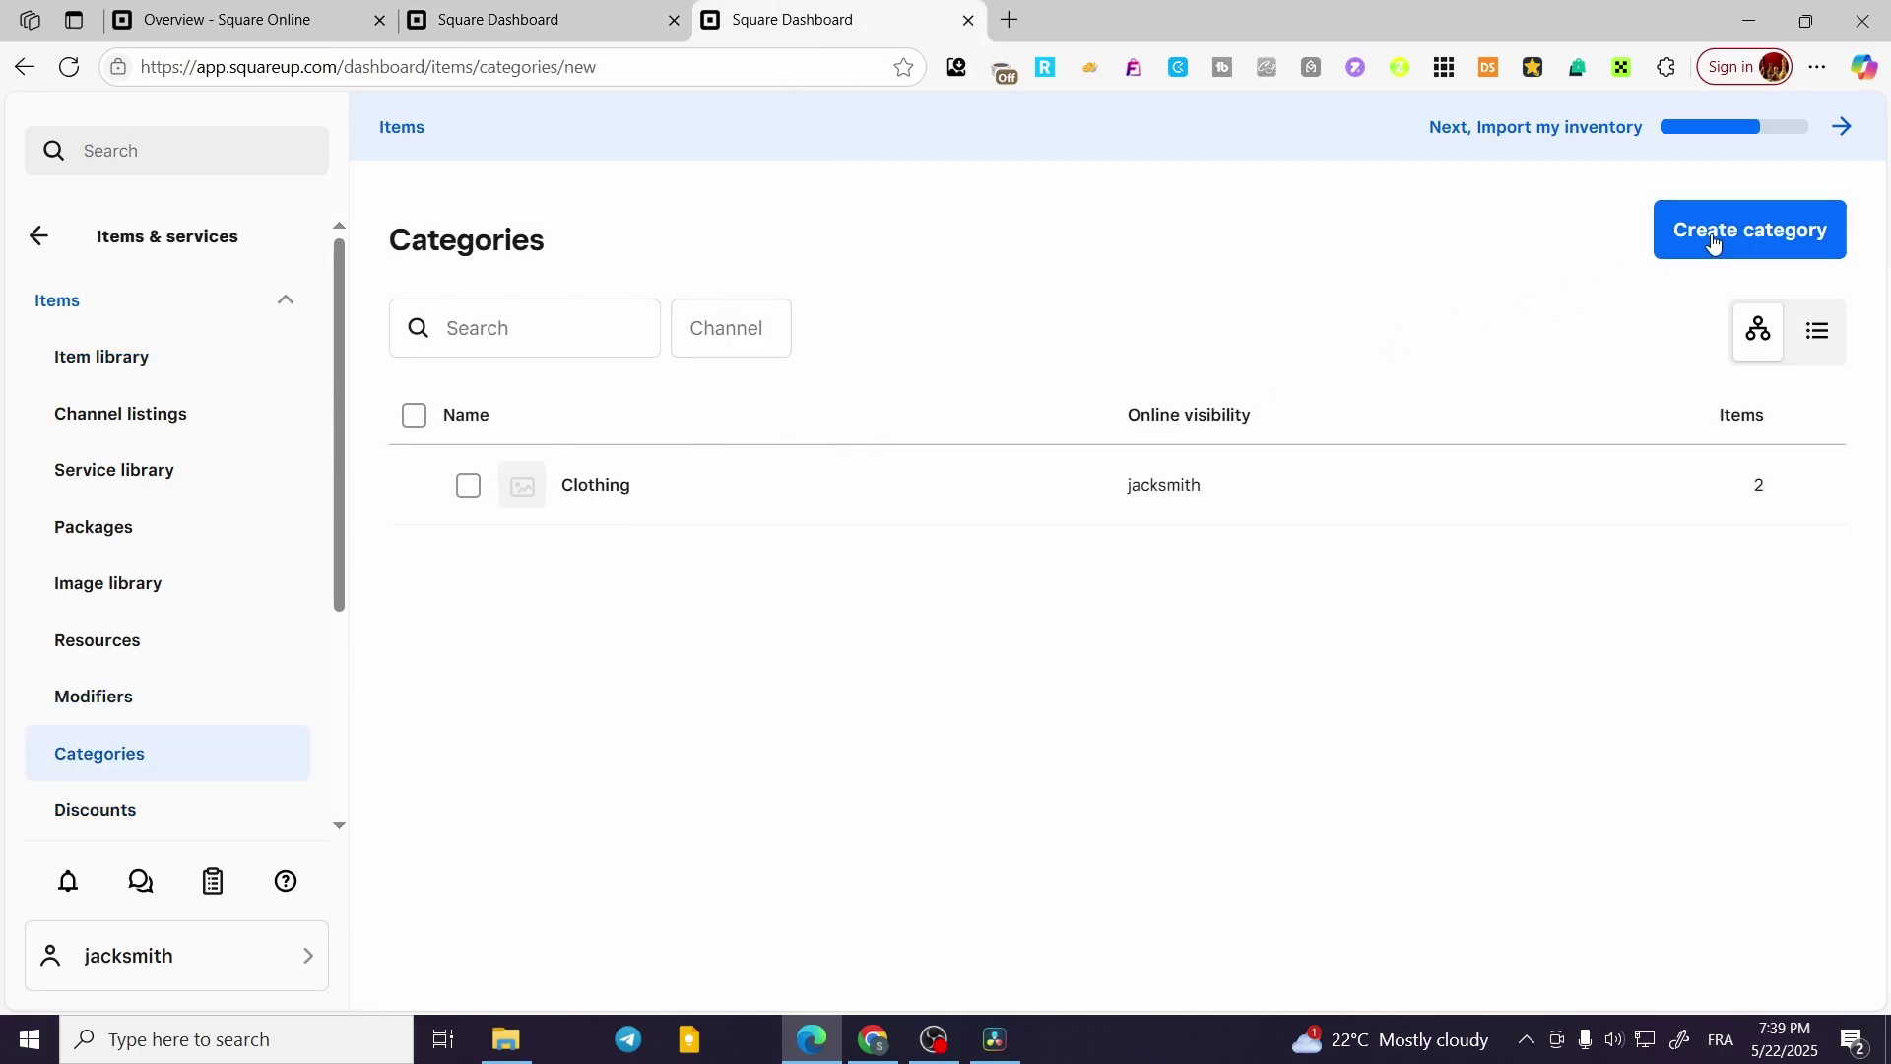
{"action": "left_click", "coordinate": [723, 363]}
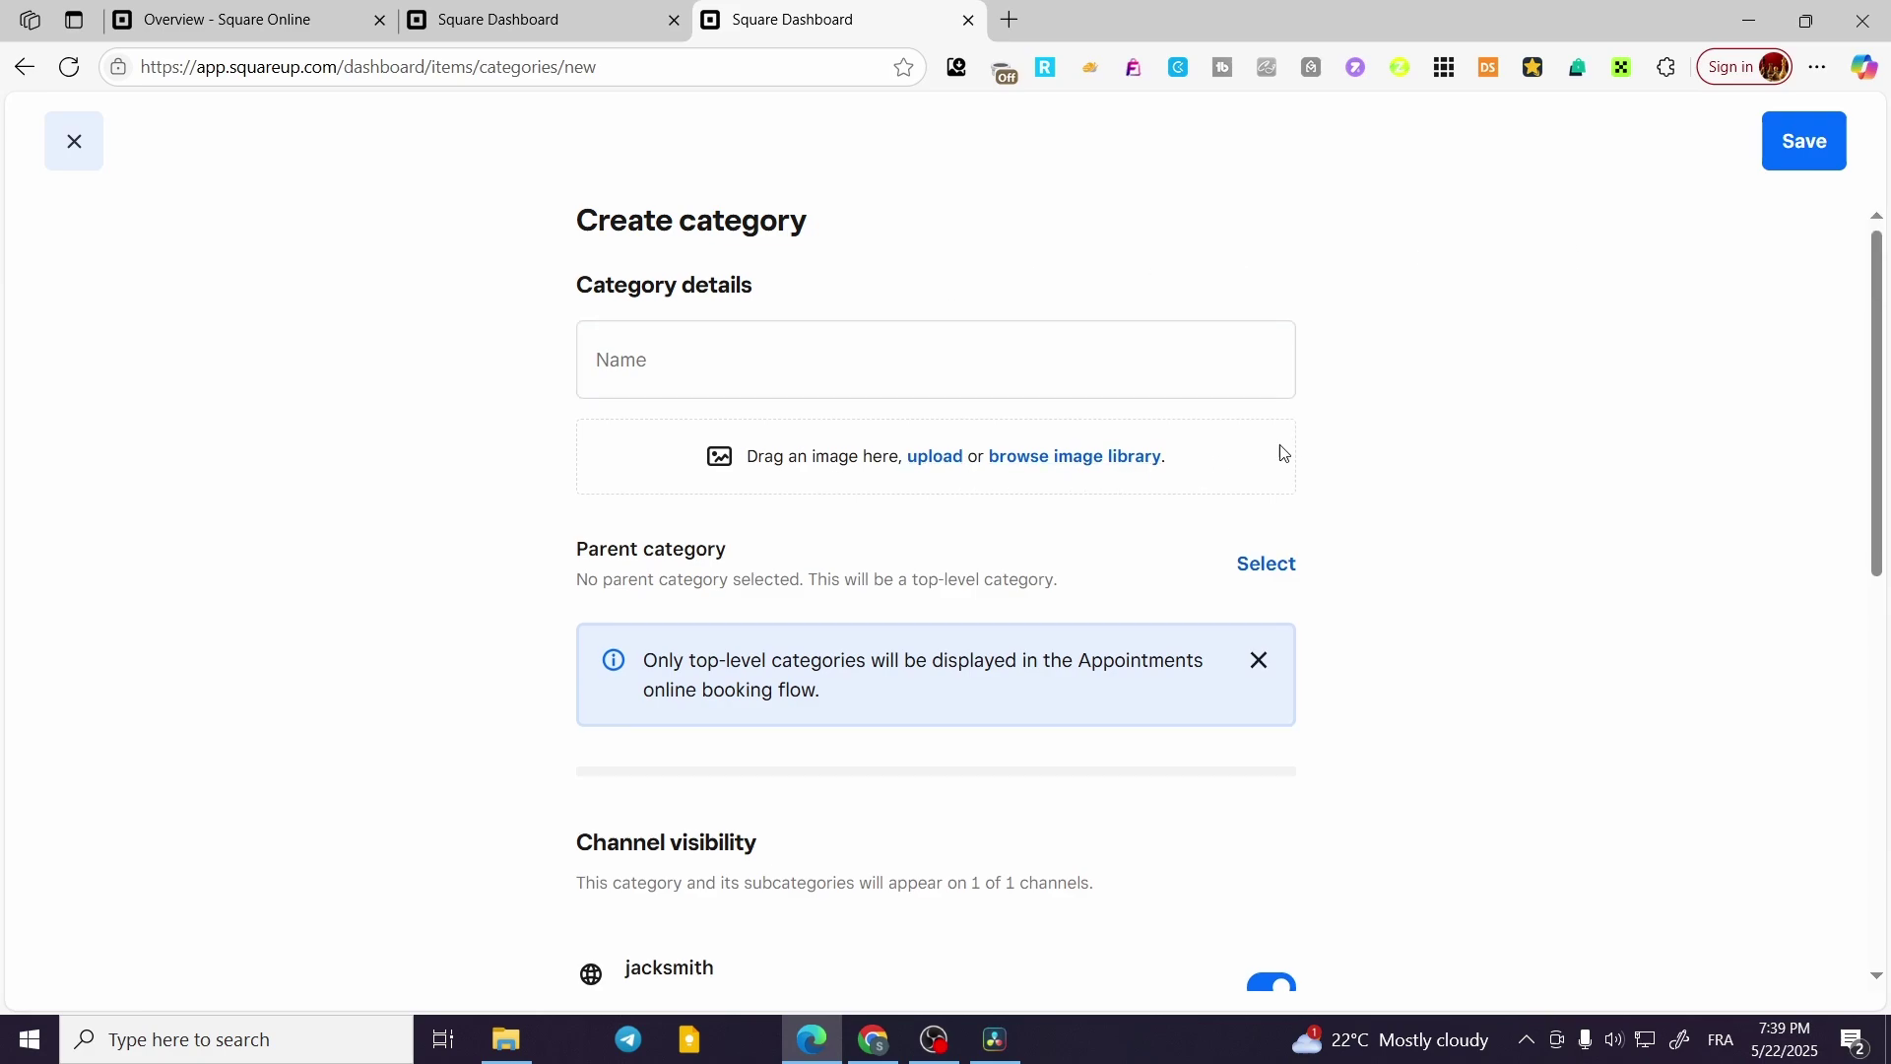
{"action": "scroll", "coordinate": [1256, 461], "scroll_direction": "down", "scroll_amount": 1}
{"action": "scroll", "coordinate": [1034, 470], "scroll_direction": "down", "scroll_amount": 1}
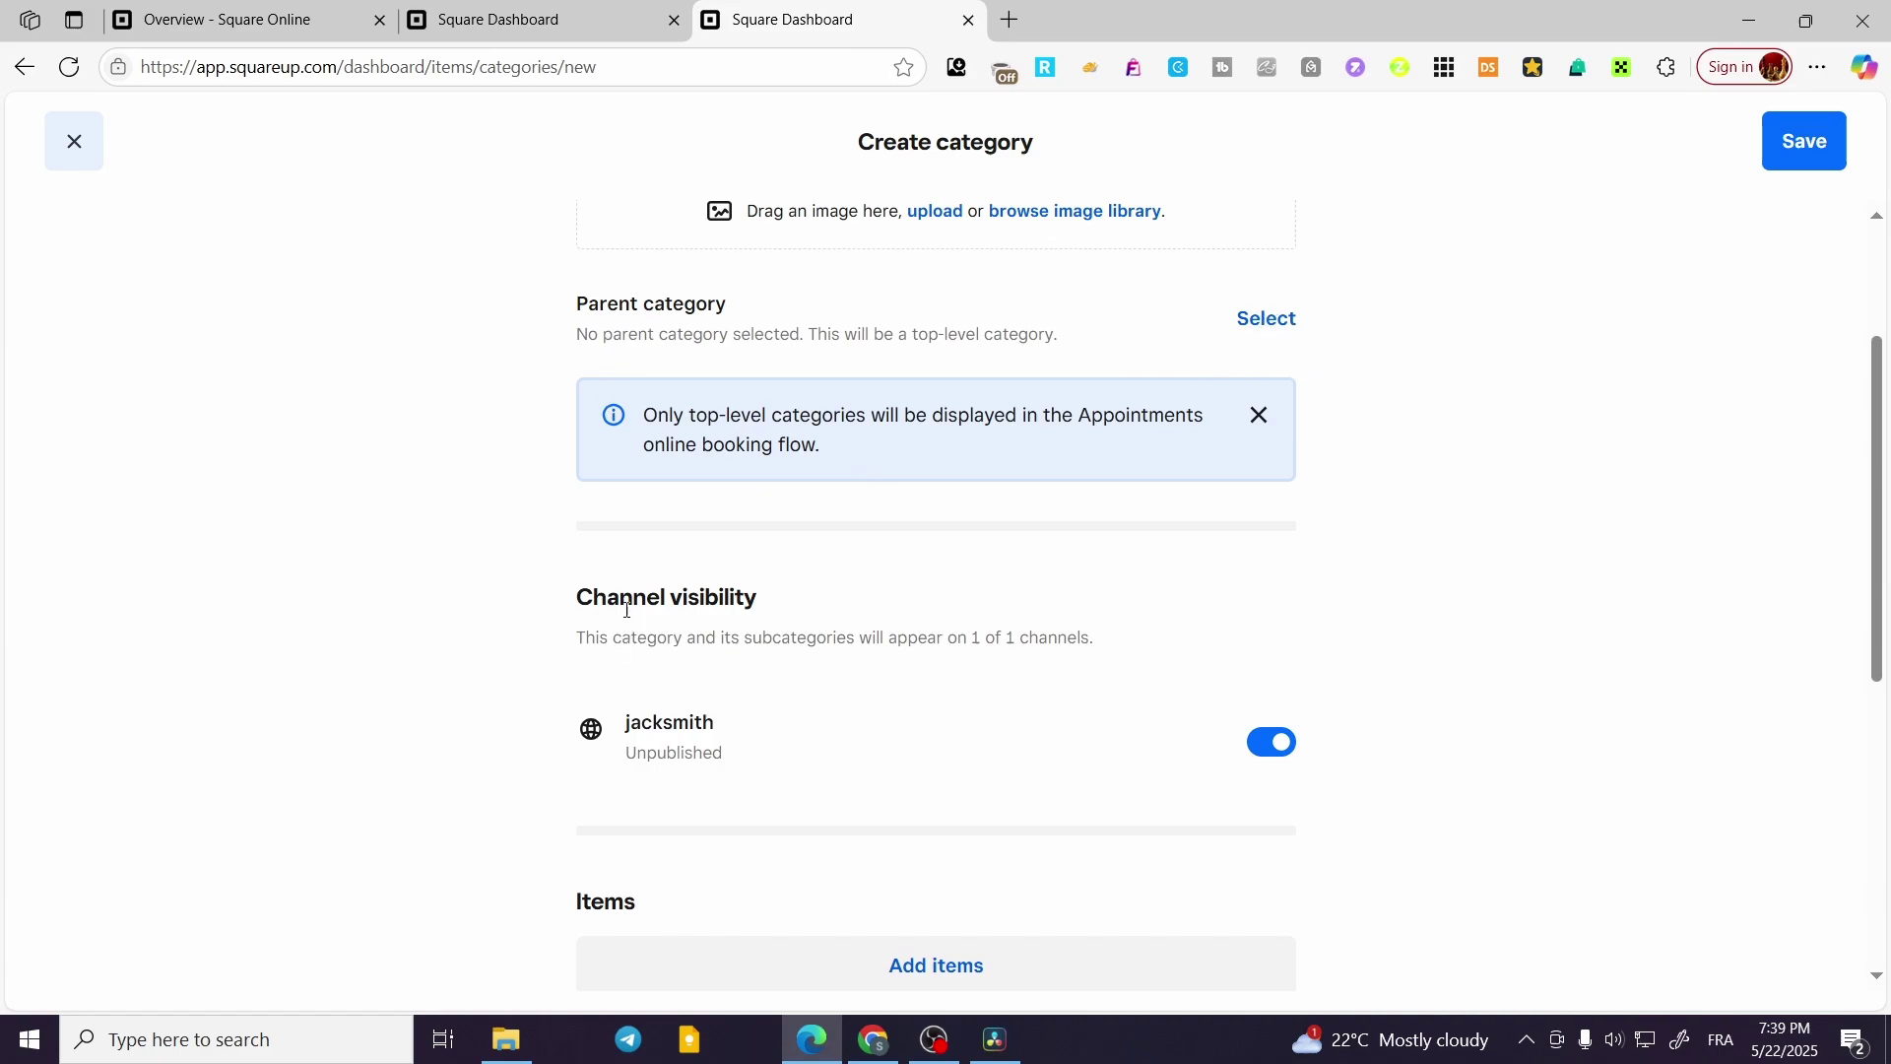
{"action": "scroll", "coordinate": [1370, 630], "scroll_direction": "down", "scroll_amount": 2}
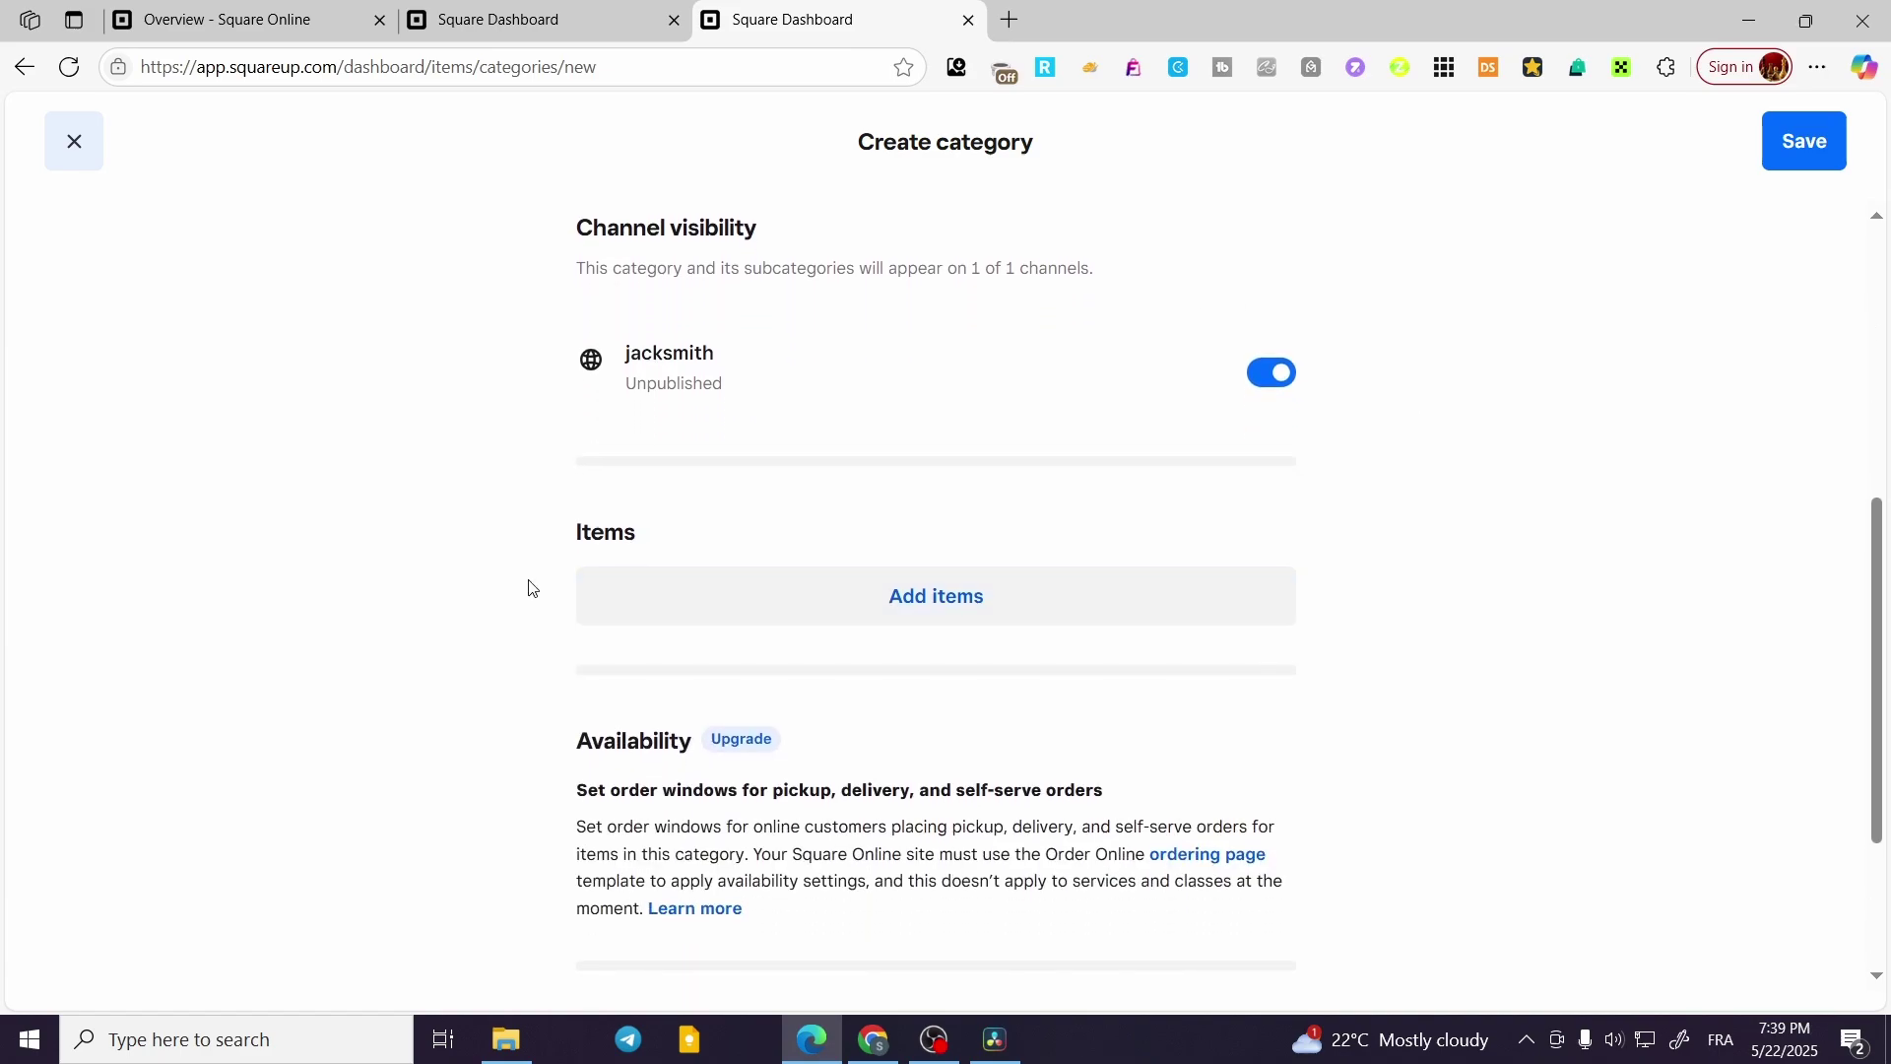
Add Cheese Big Event as the category's only item from the Add items list.
{"action": "left_click", "coordinate": [987, 588]}
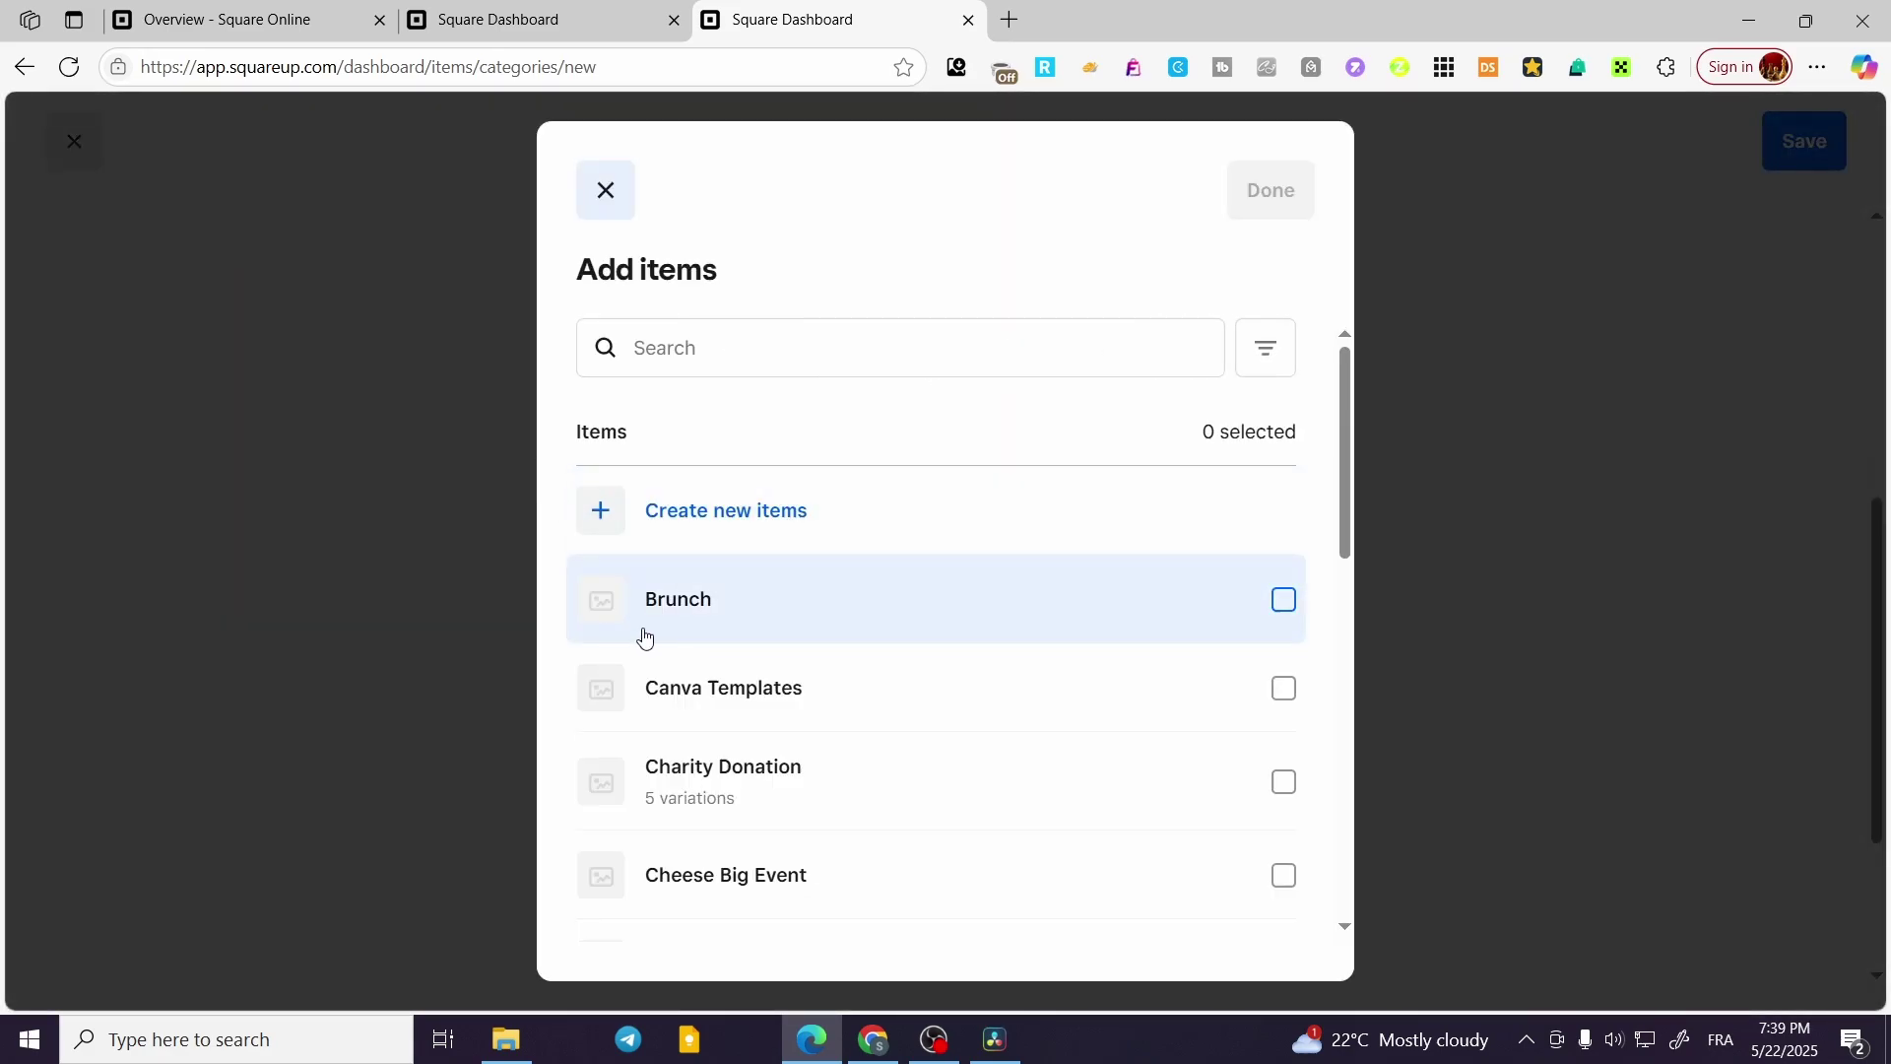
{"action": "scroll", "coordinate": [596, 785], "scroll_direction": "down", "scroll_amount": 3}
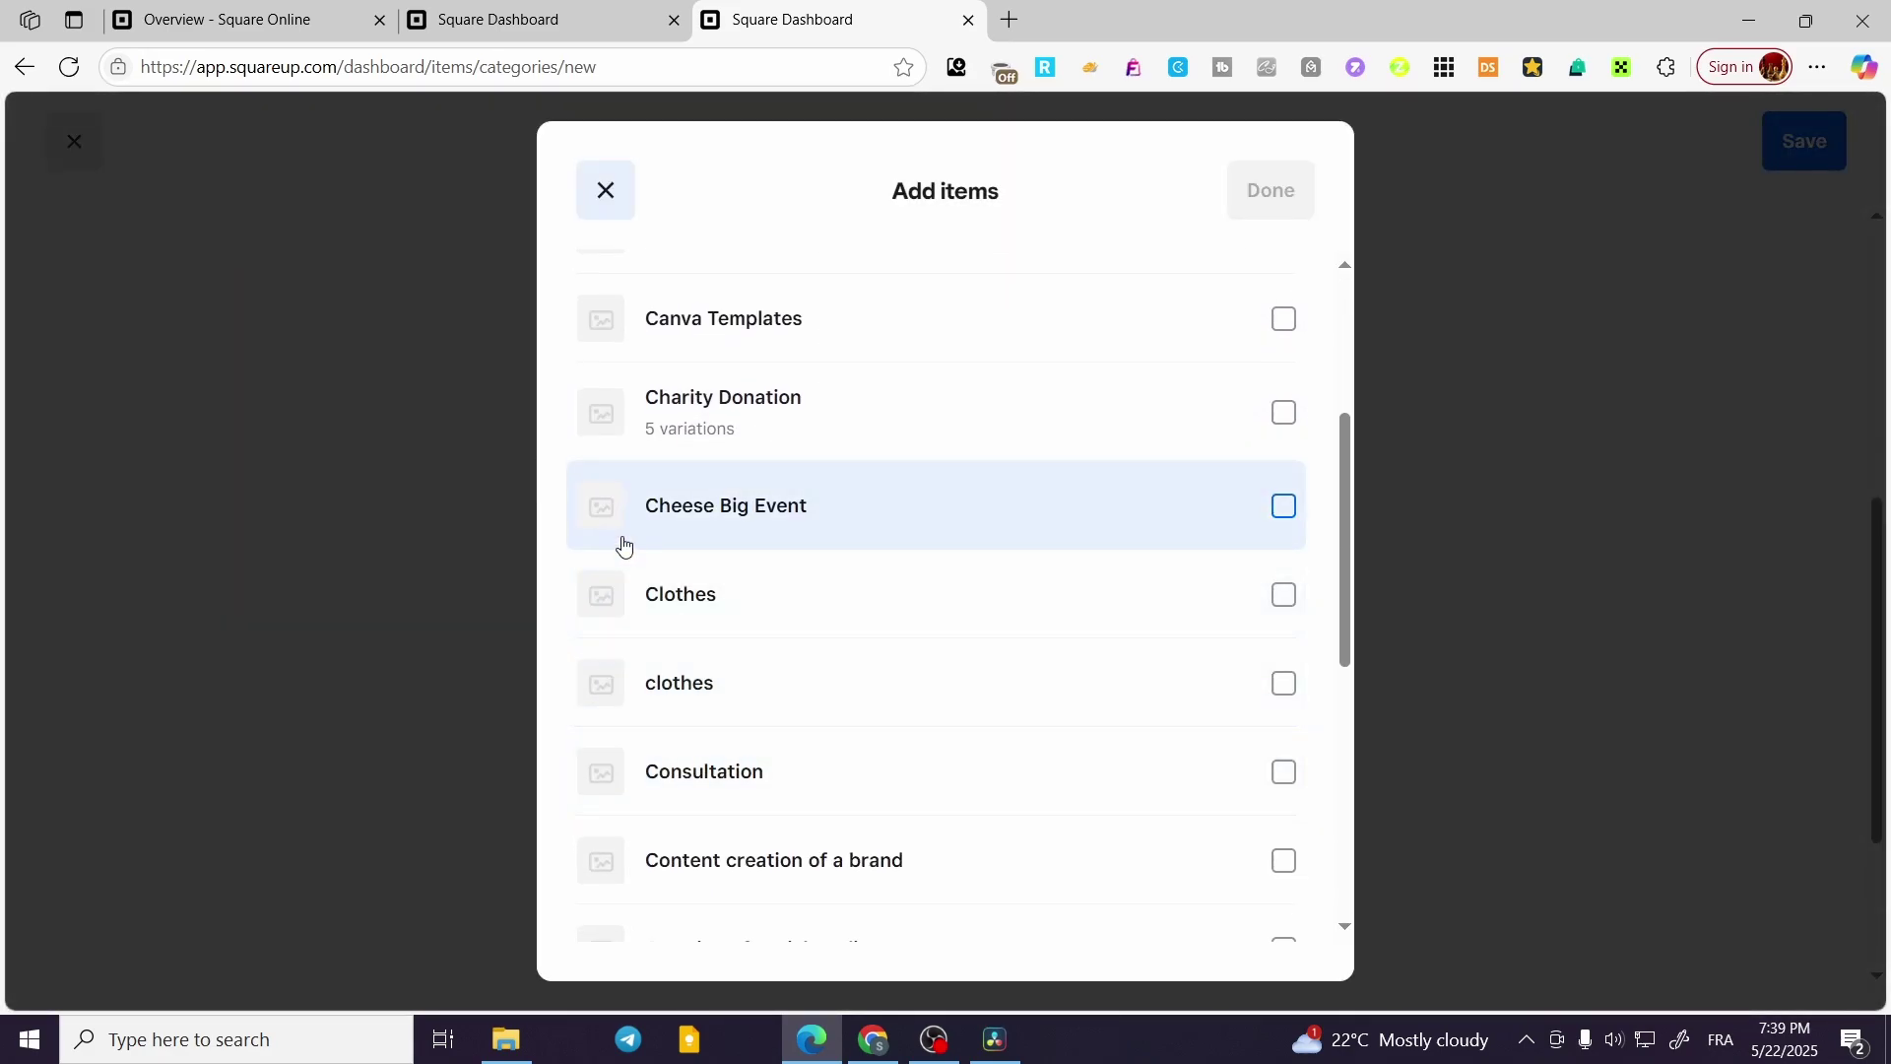
{"action": "scroll", "coordinate": [655, 616], "scroll_direction": "down", "scroll_amount": 3}
{"action": "scroll", "coordinate": [655, 616], "scroll_direction": "up", "scroll_amount": 5}
{"action": "scroll", "coordinate": [655, 618], "scroll_direction": "down", "scroll_amount": 6}
{"action": "scroll", "coordinate": [656, 617], "scroll_direction": "up", "scroll_amount": 5}
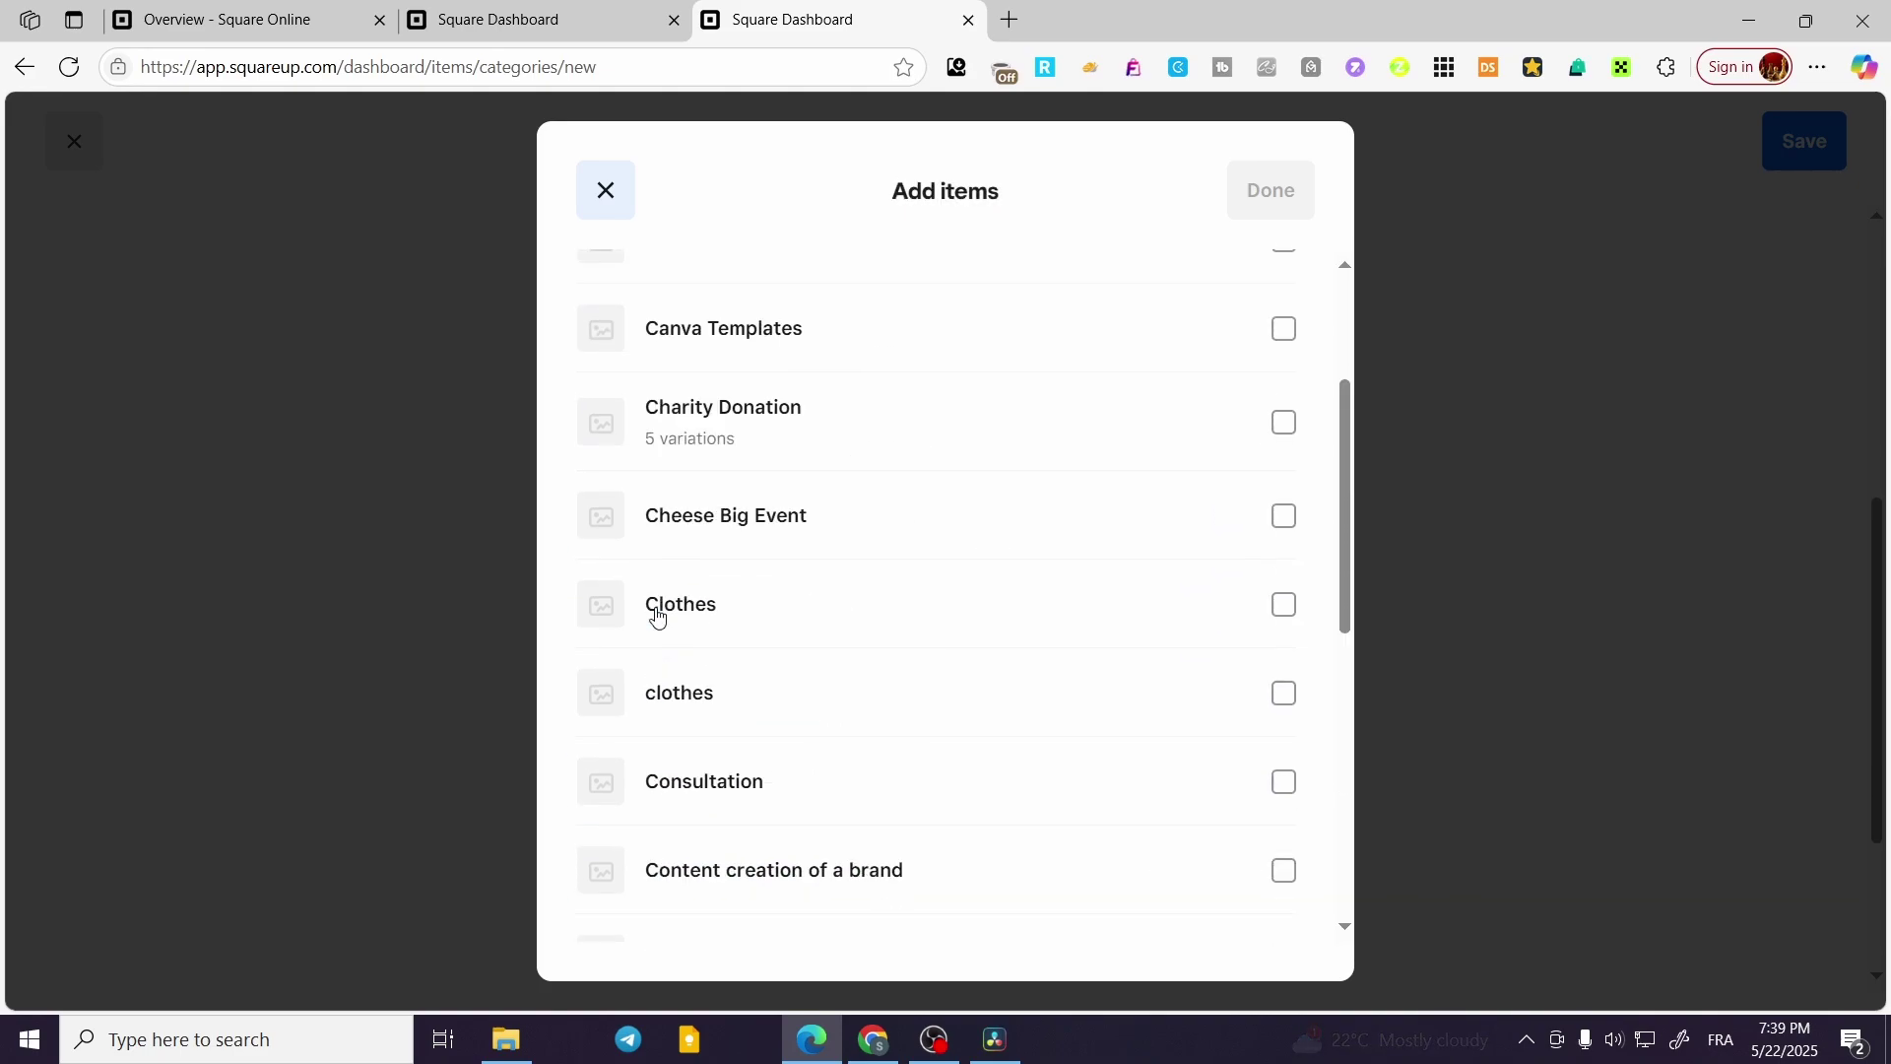
{"action": "scroll", "coordinate": [655, 612], "scroll_direction": "up", "scroll_amount": 2}
{"action": "scroll", "coordinate": [857, 655], "scroll_direction": "down", "scroll_amount": 2}
{"action": "left_click", "coordinate": [854, 449]}
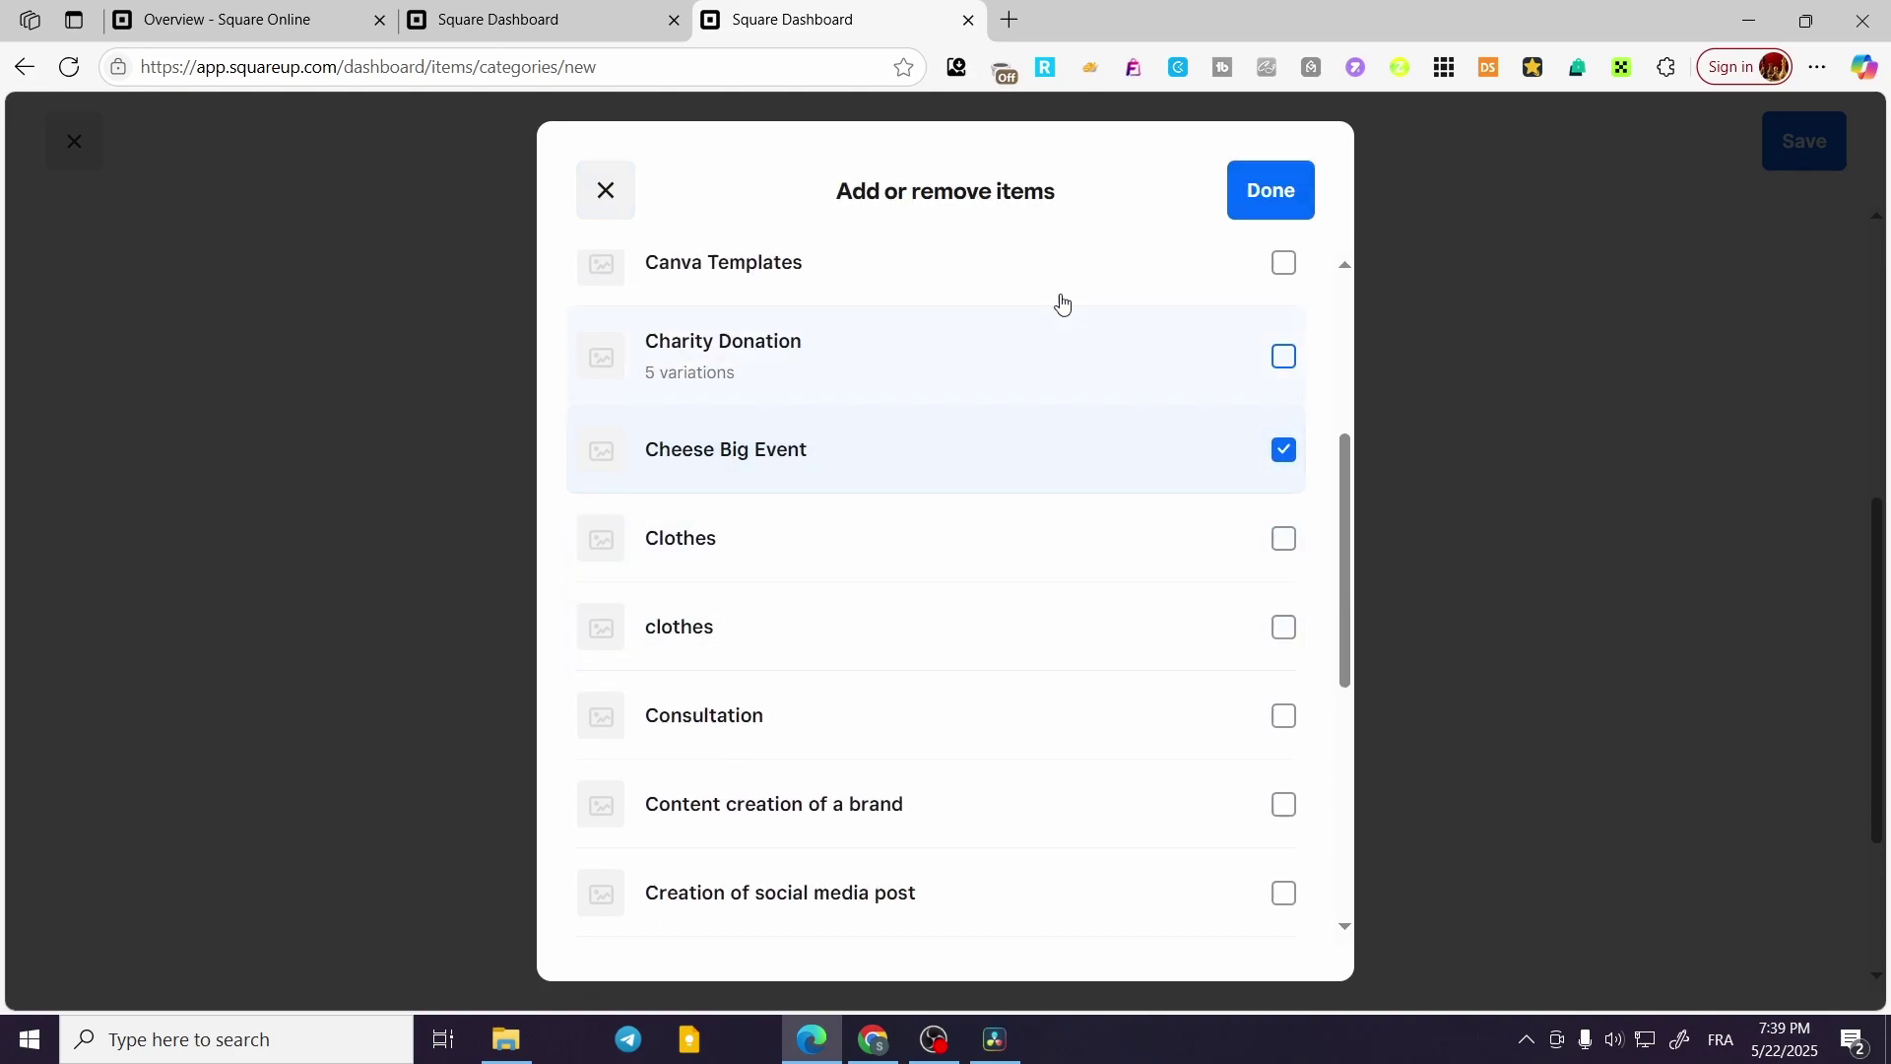
{"action": "left_click", "coordinate": [1267, 192]}
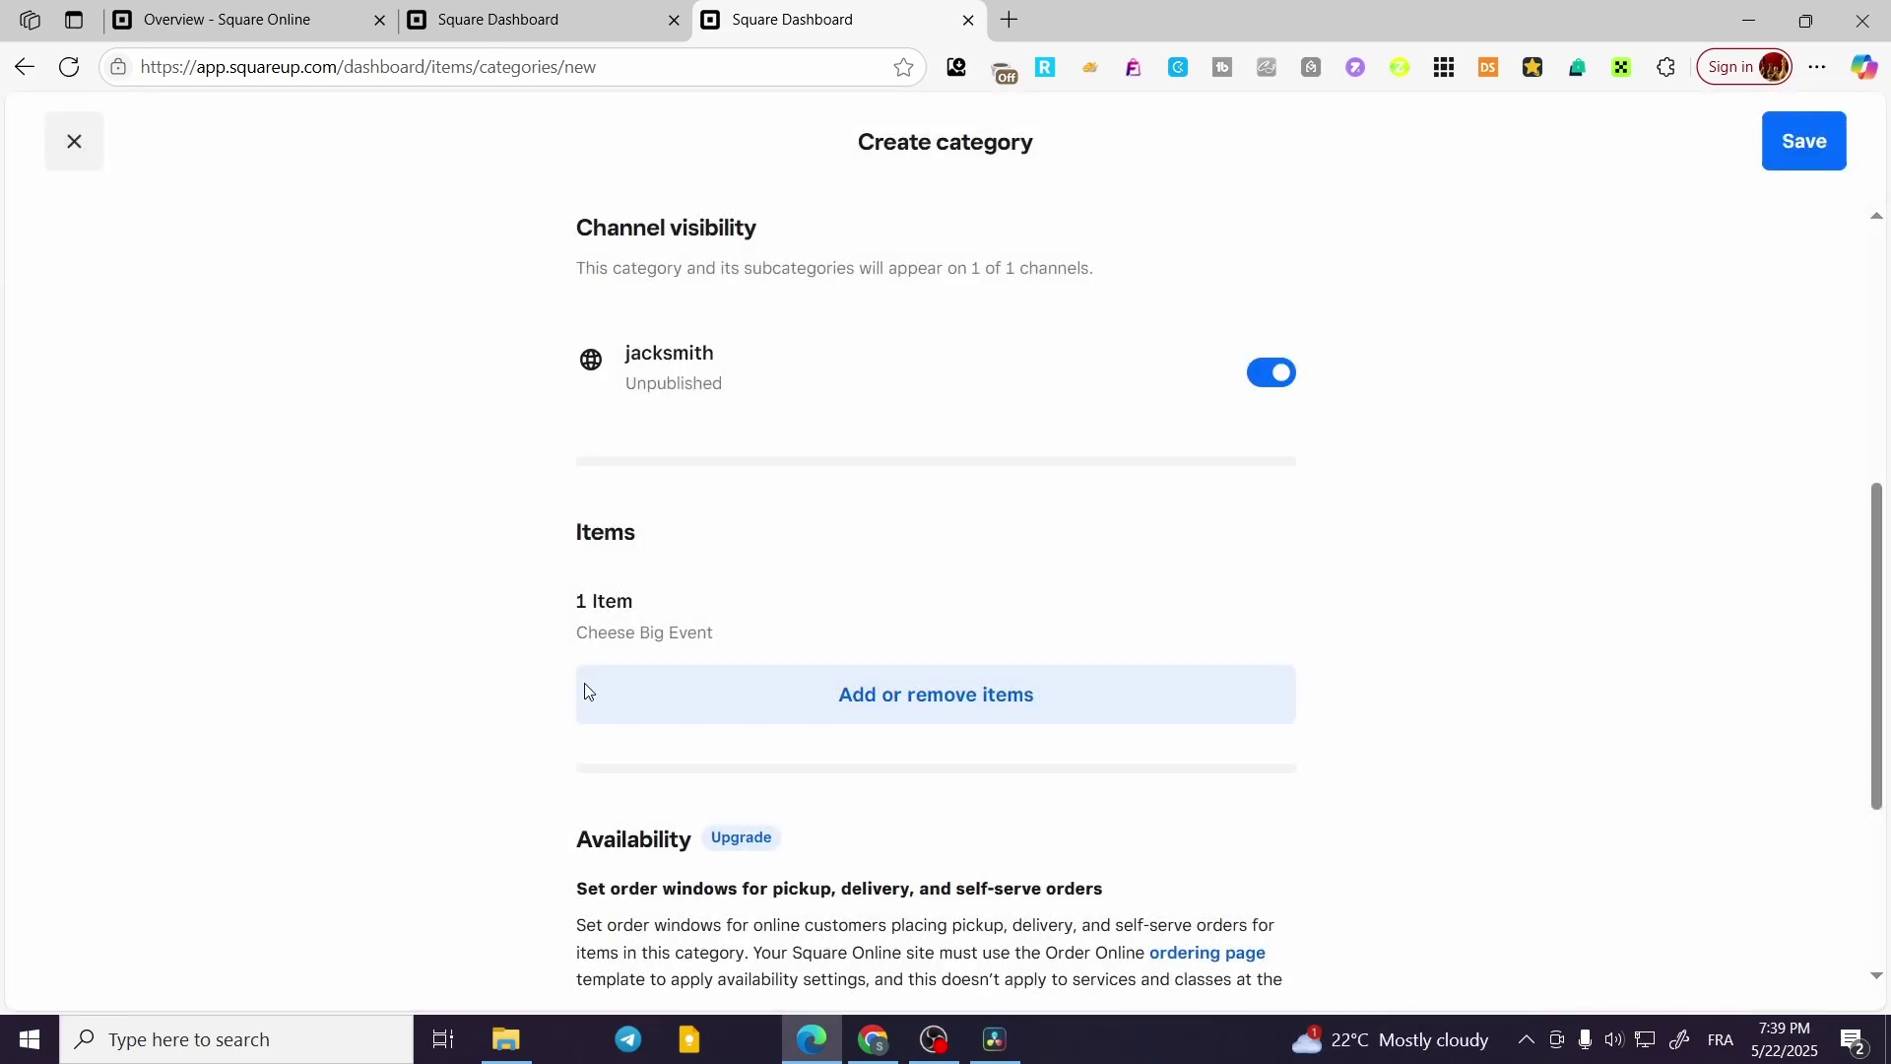
{"action": "scroll", "coordinate": [621, 688], "scroll_direction": "down", "scroll_amount": 3}
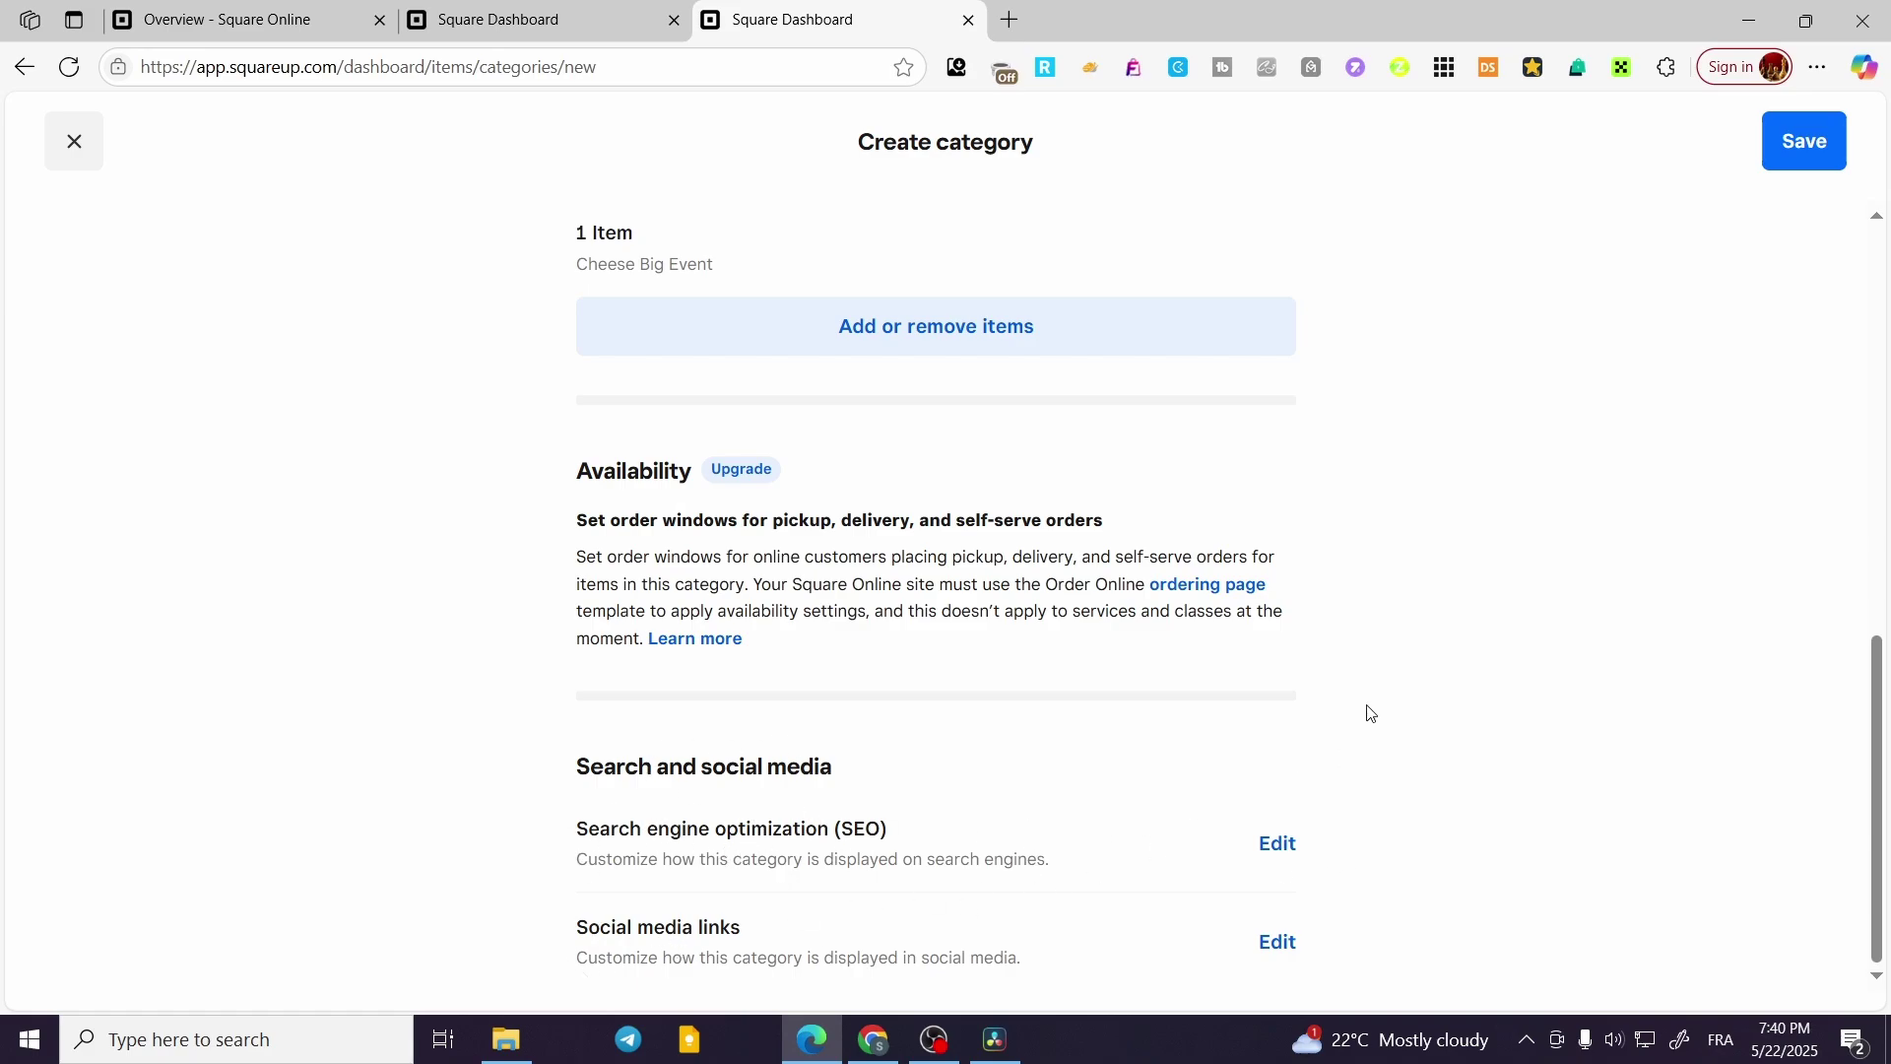
{"action": "scroll", "coordinate": [1351, 771], "scroll_direction": "up", "scroll_amount": 10}
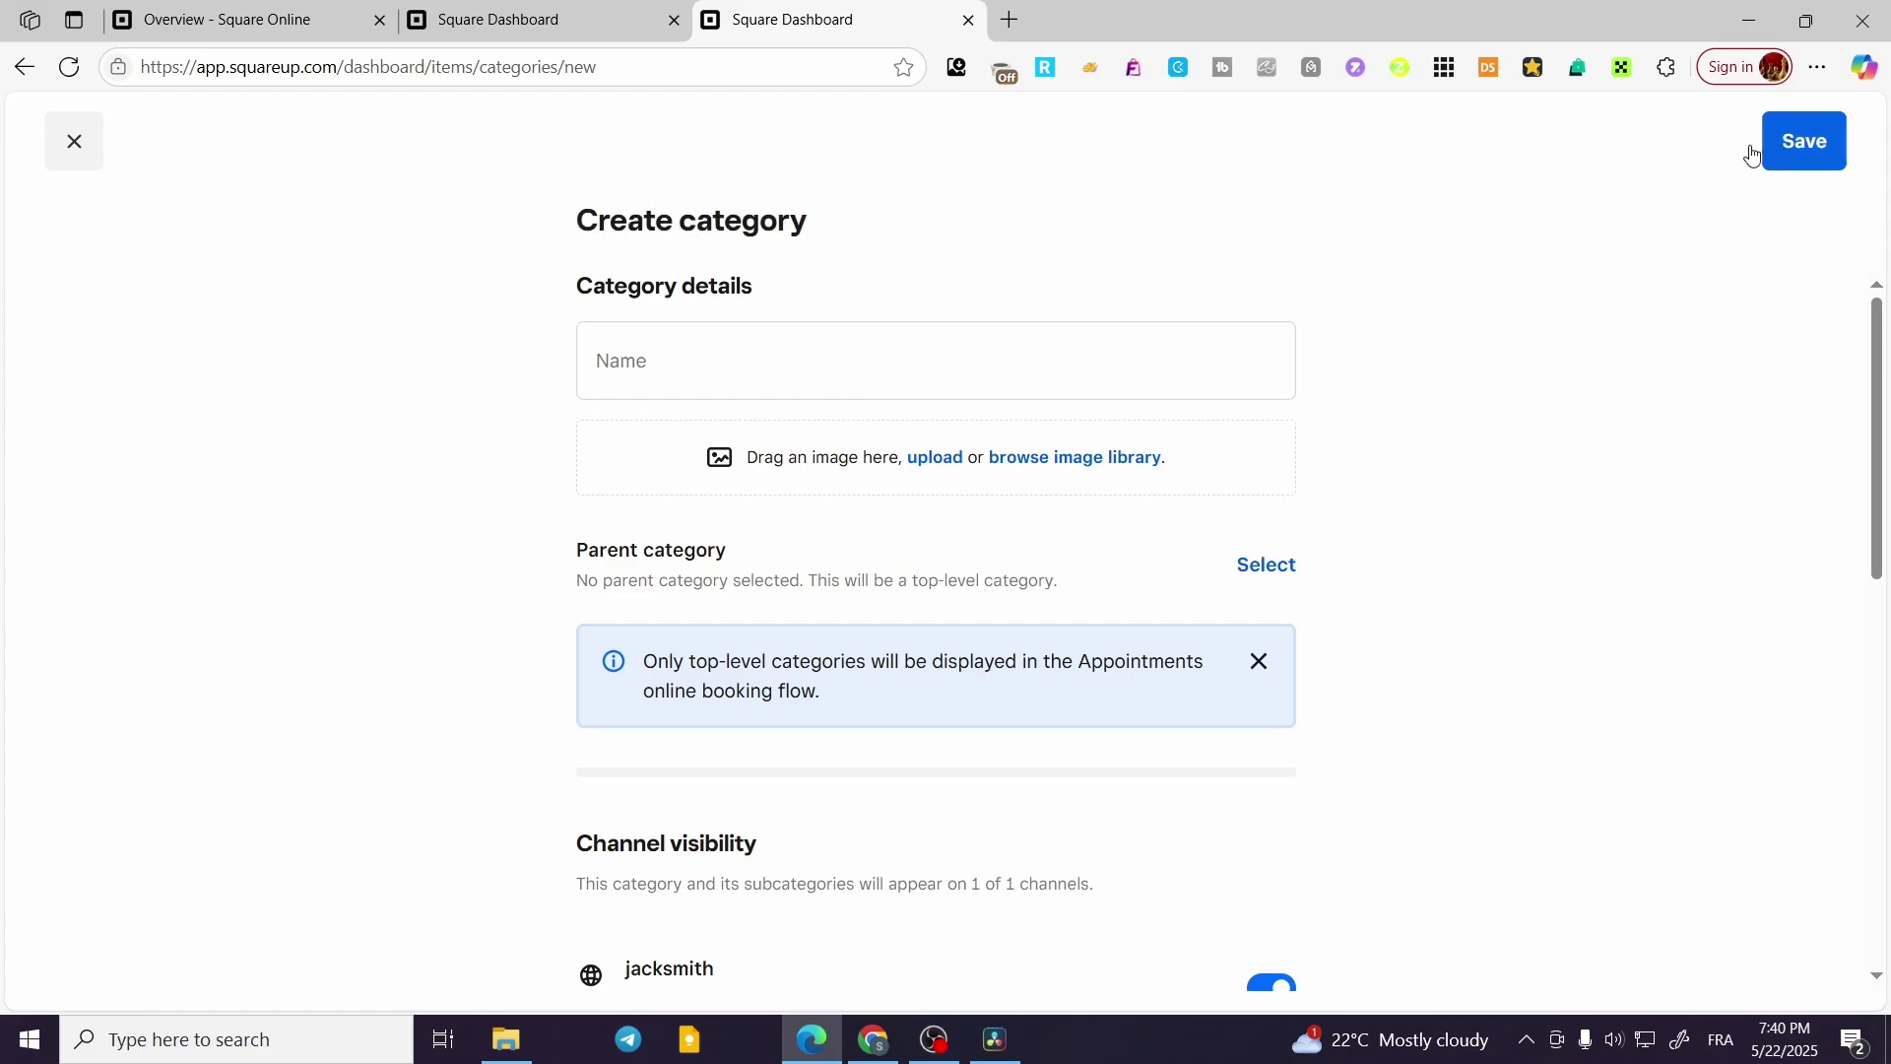
Close the new category form and discard its unsaved changes.
{"action": "left_click", "coordinate": [75, 141]}
{"action": "left_click", "coordinate": [816, 621]}
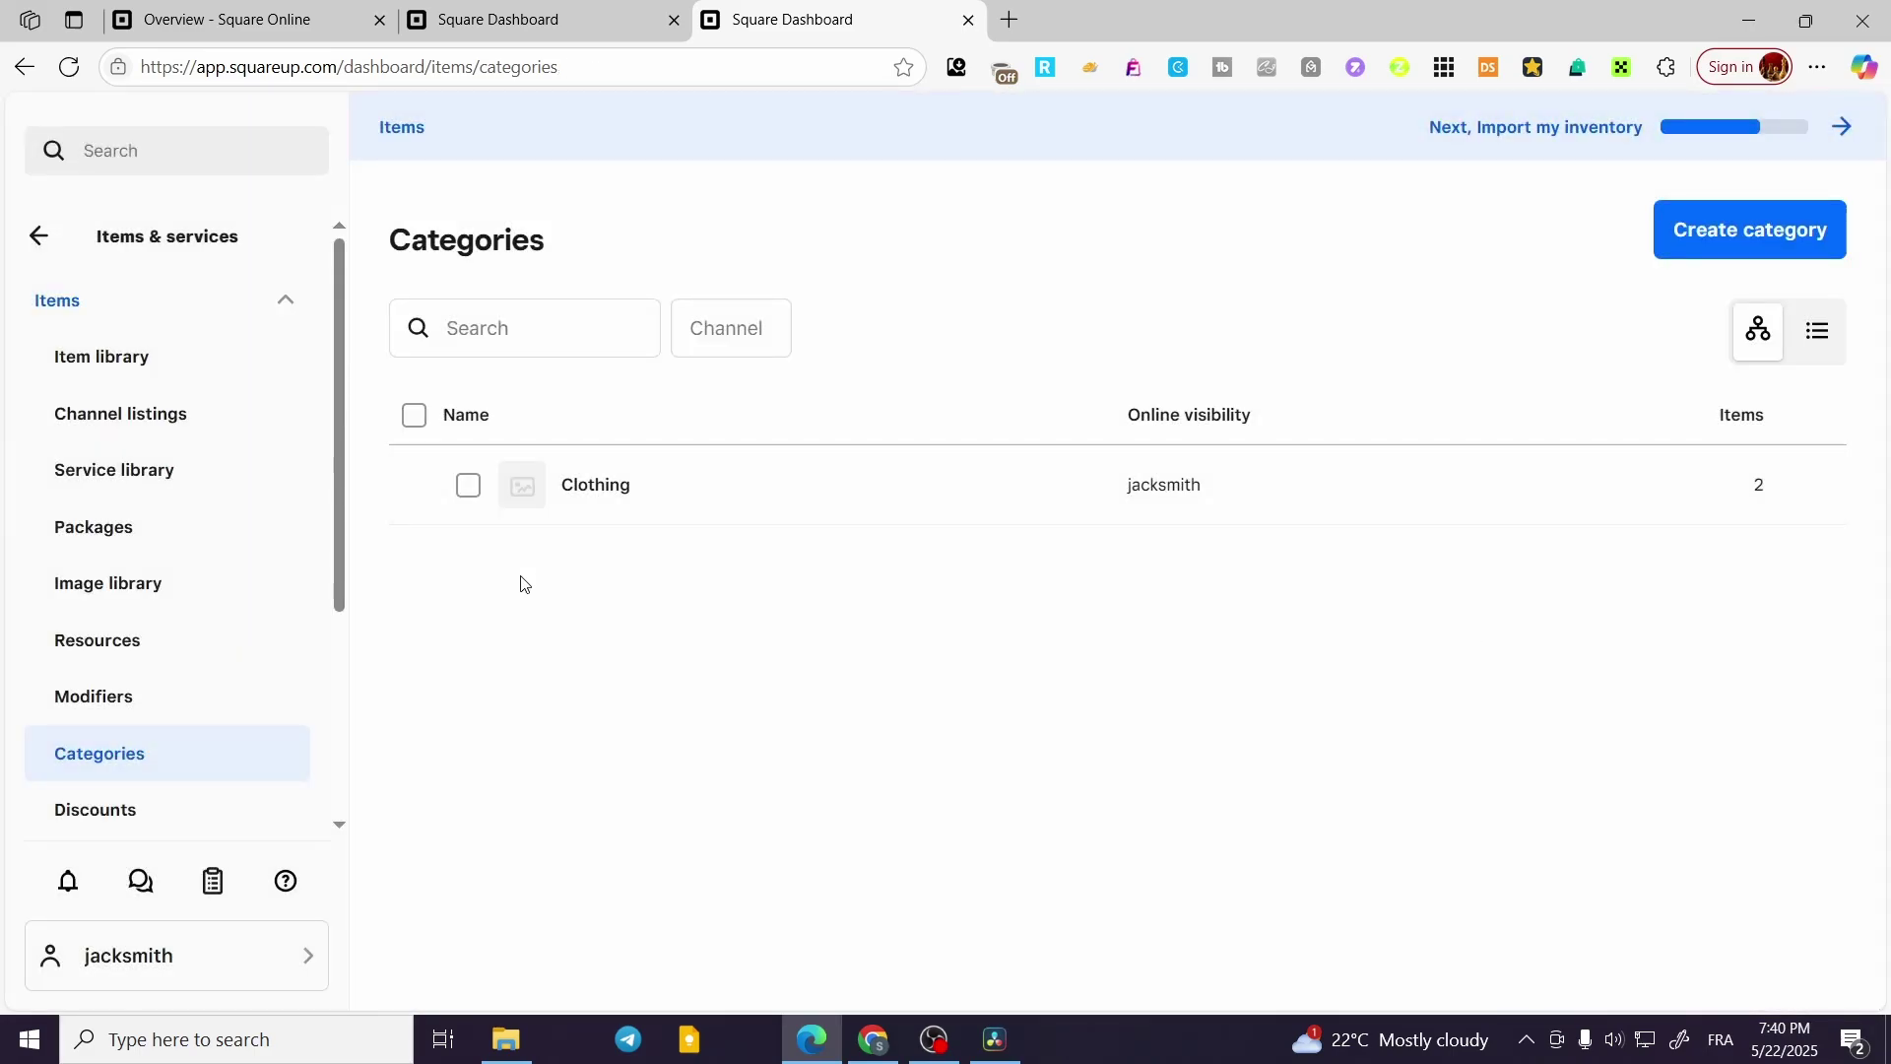
Open and close Clothing unchanged, close both dashboard tabs, and show the Square apps menu.
{"action": "left_click", "coordinate": [794, 494]}
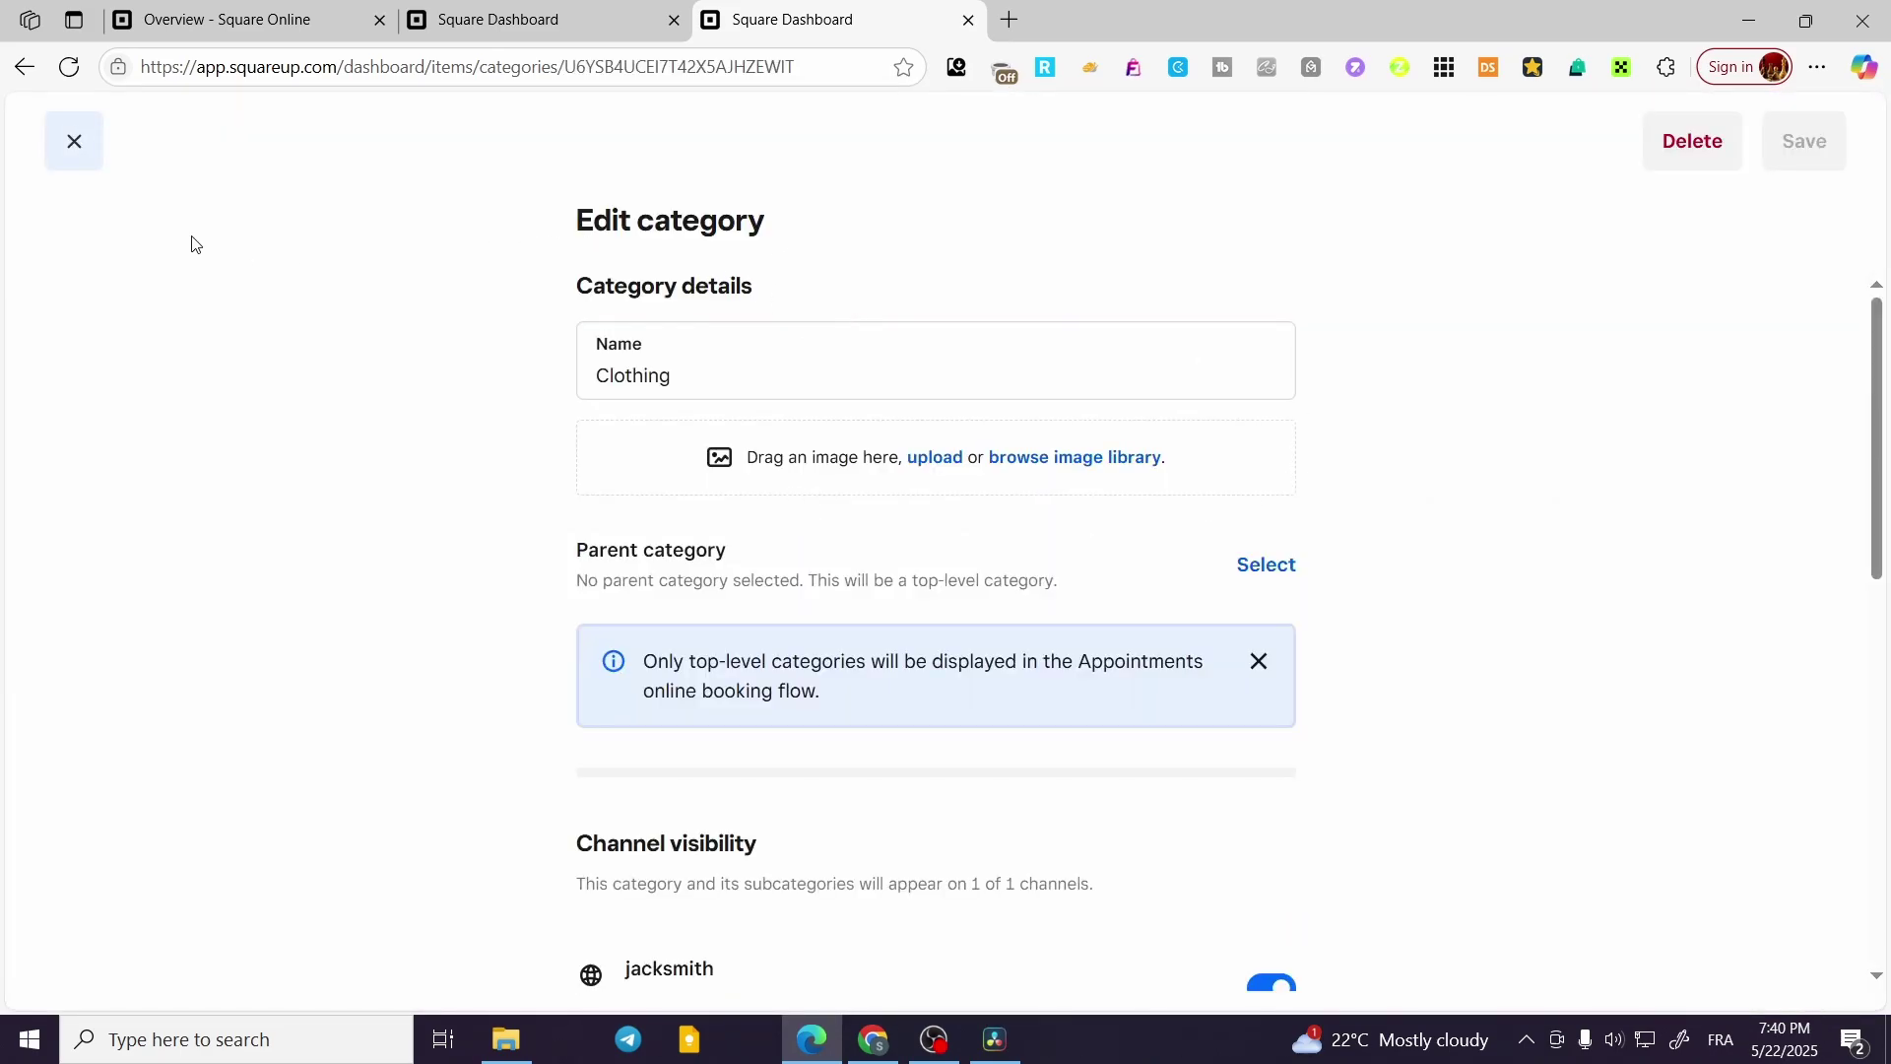
{"action": "left_click", "coordinate": [68, 148]}
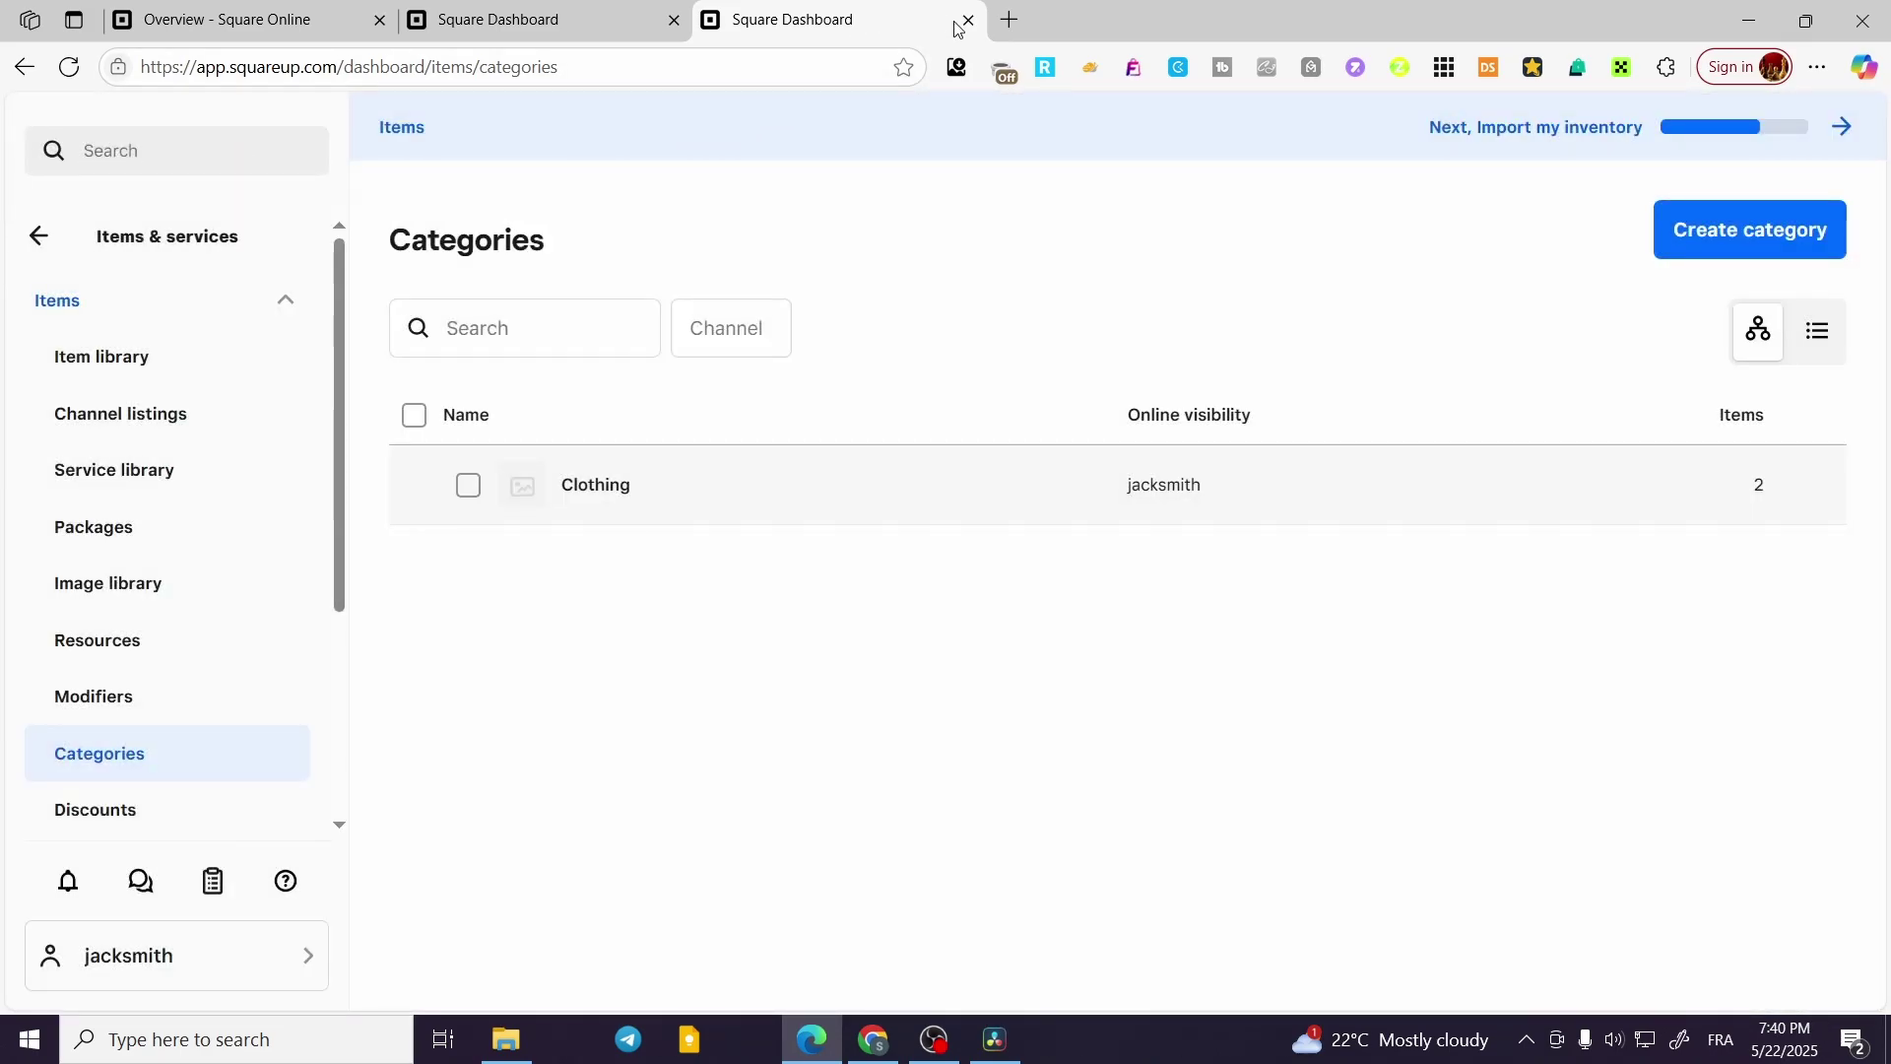
{"action": "left_click", "coordinate": [968, 19]}
{"action": "left_click", "coordinate": [674, 18]}
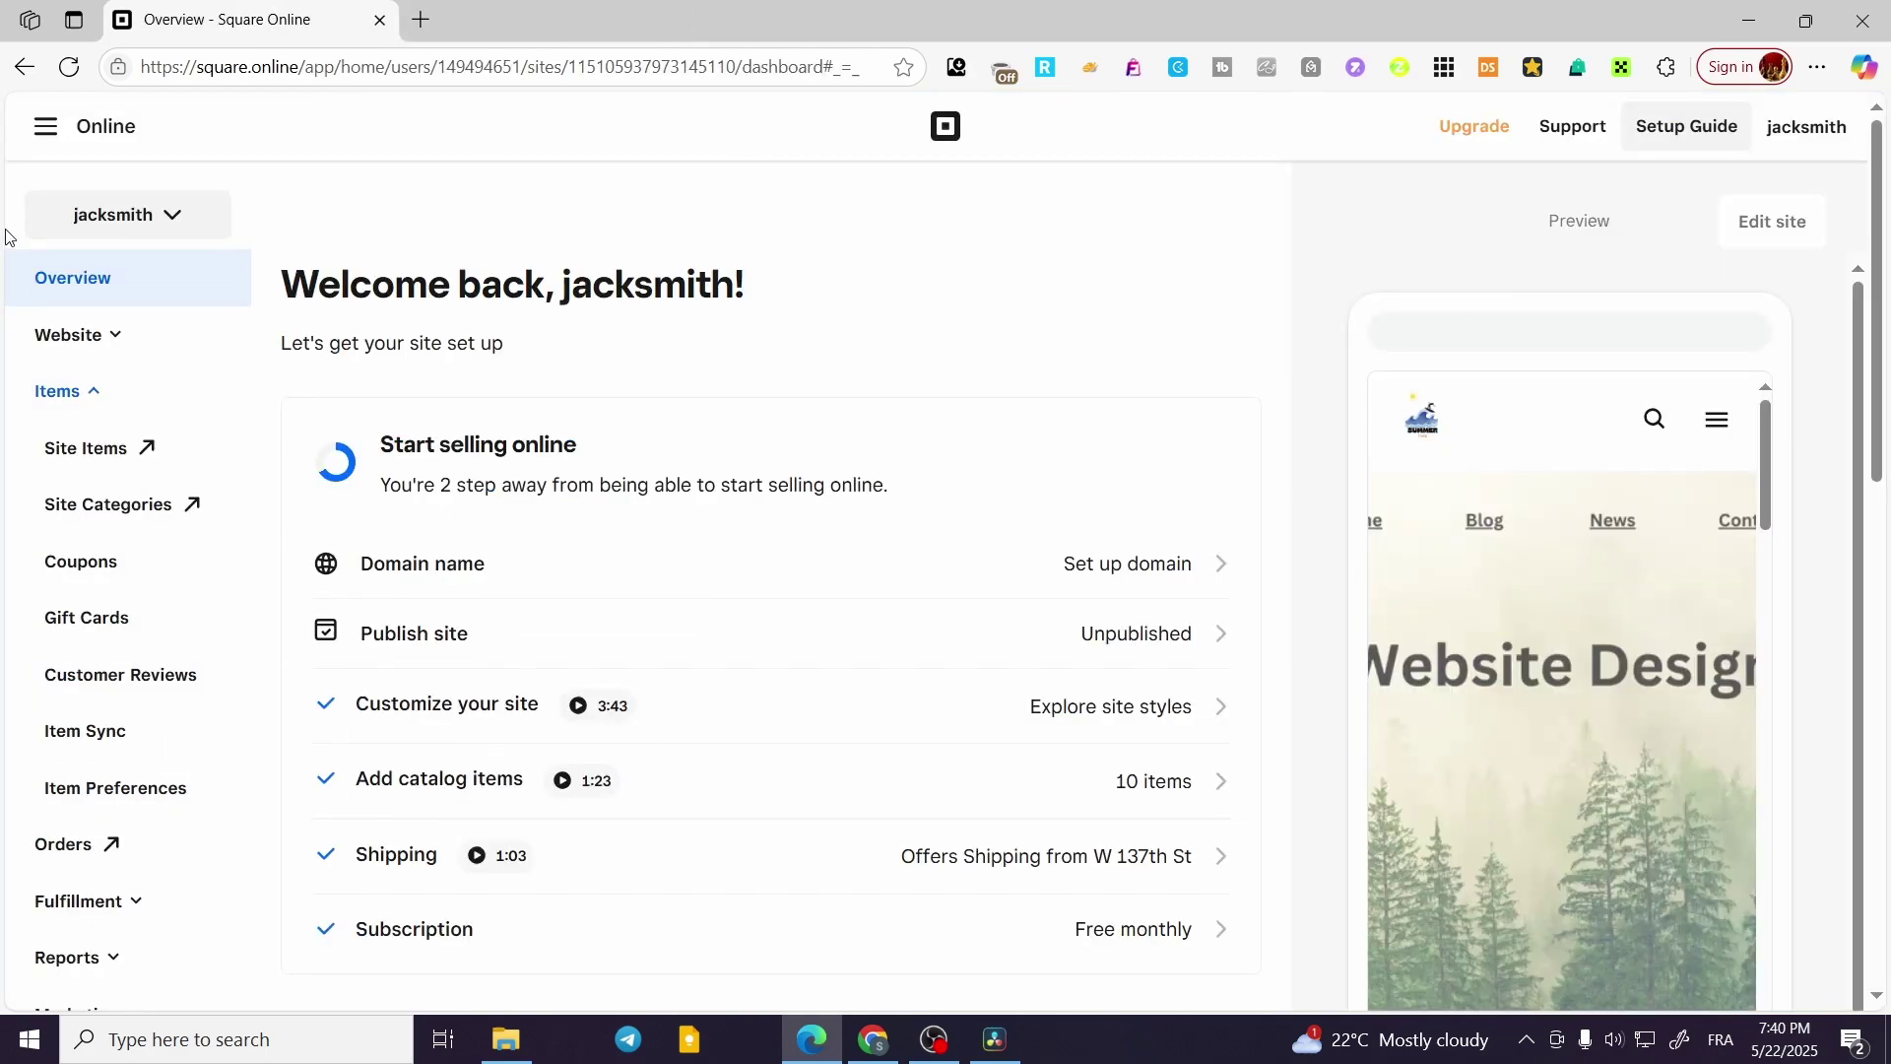
{"action": "left_click", "coordinate": [54, 129]}
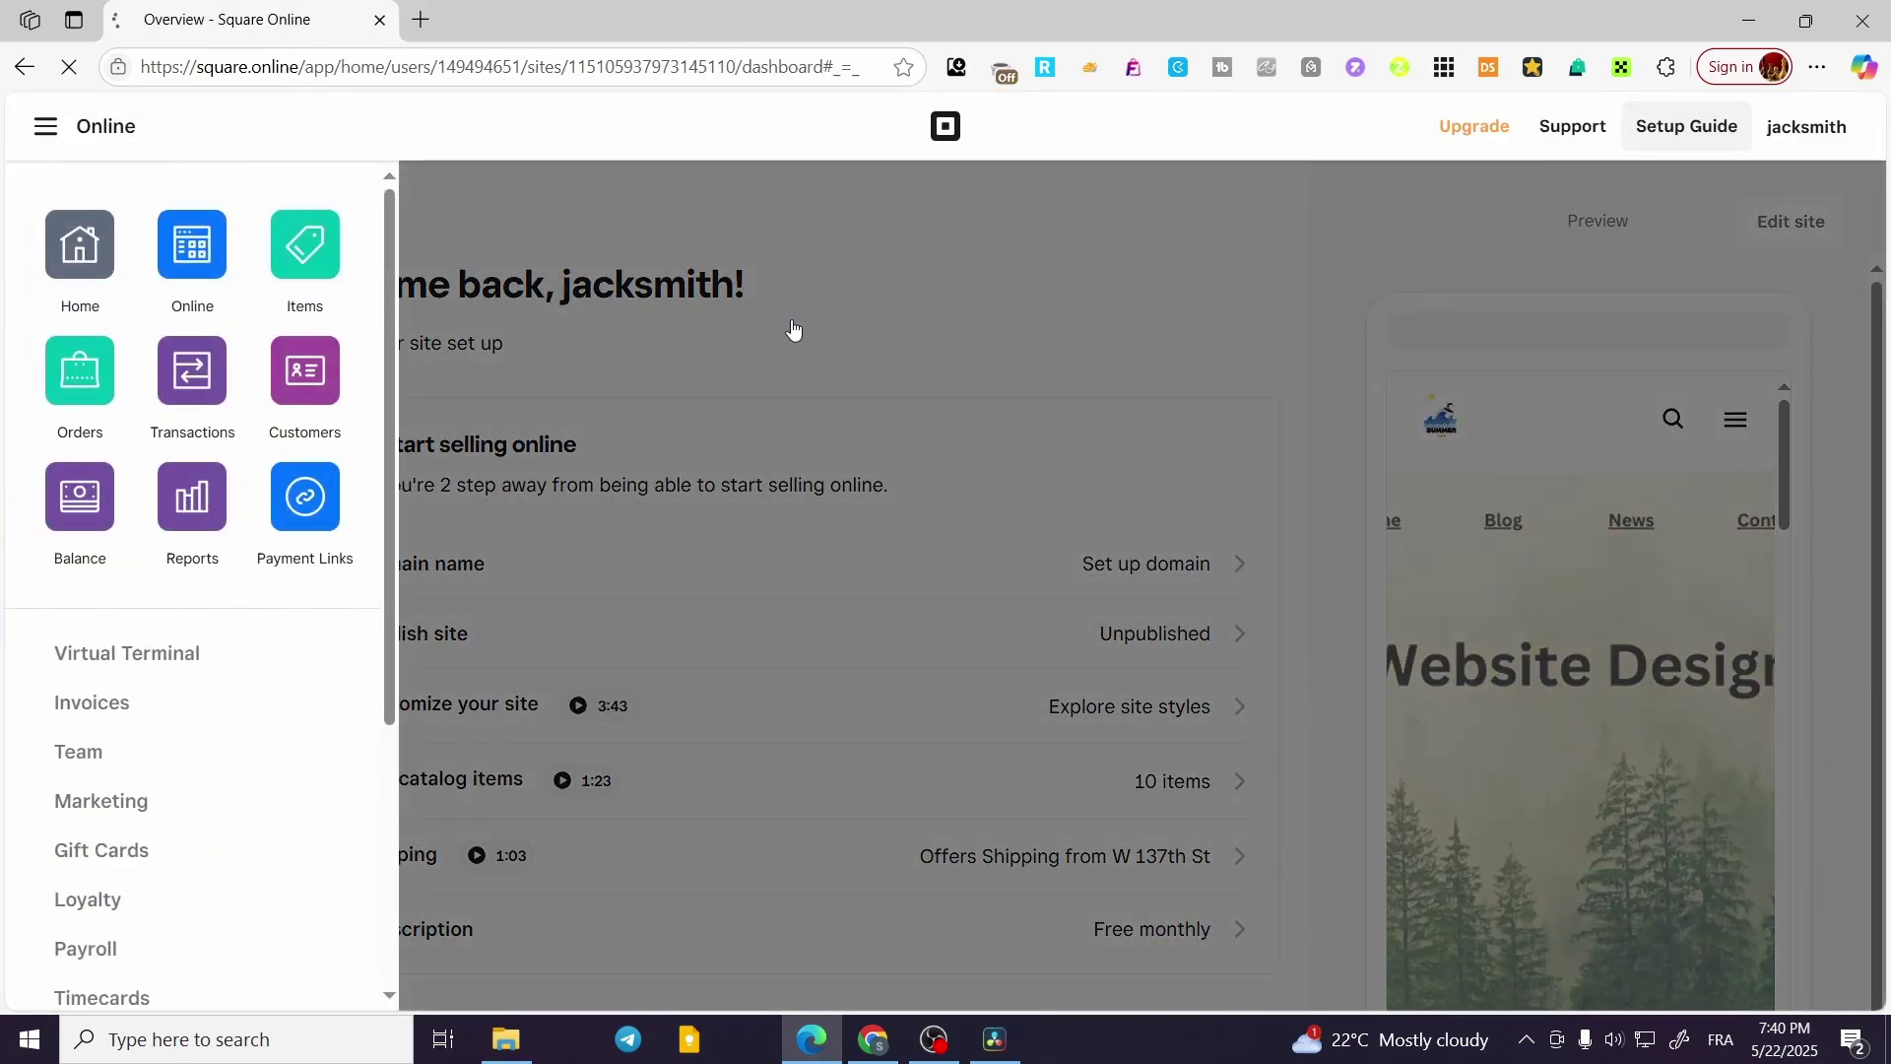